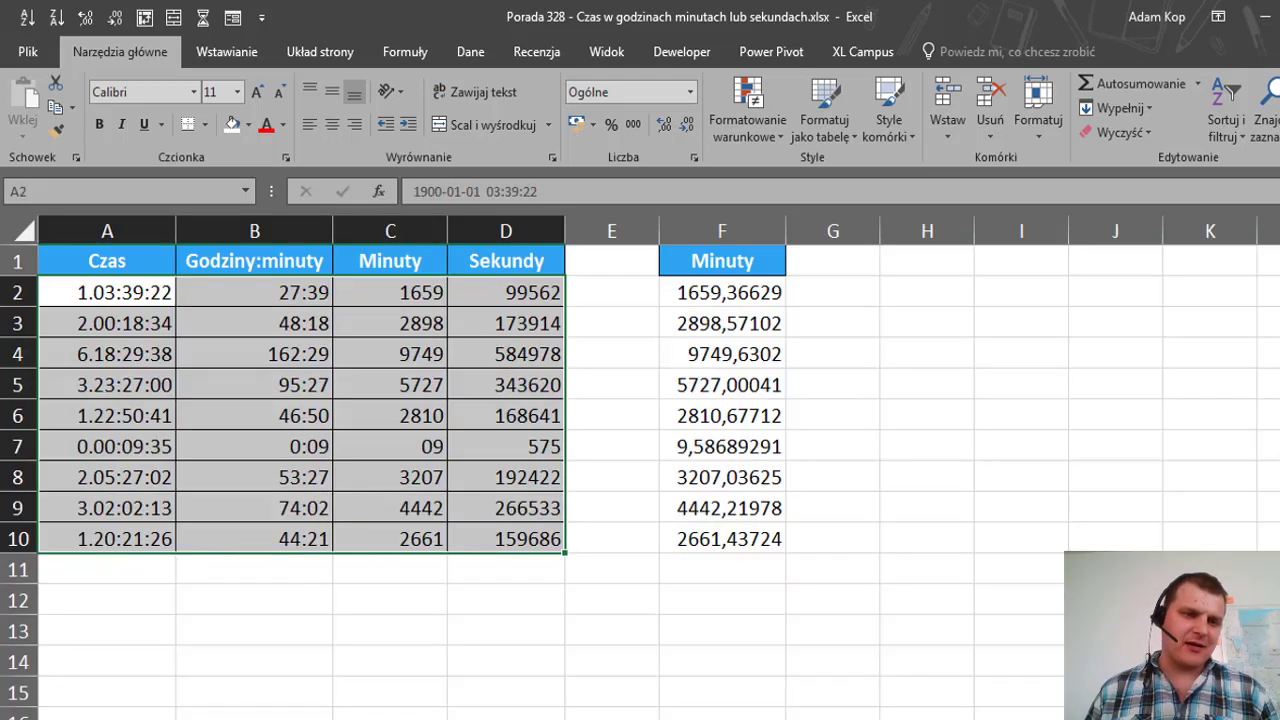
Inspect the stored times in A2:A4 and how B4, C4 and D4 reference A4
left_click(295, 292)
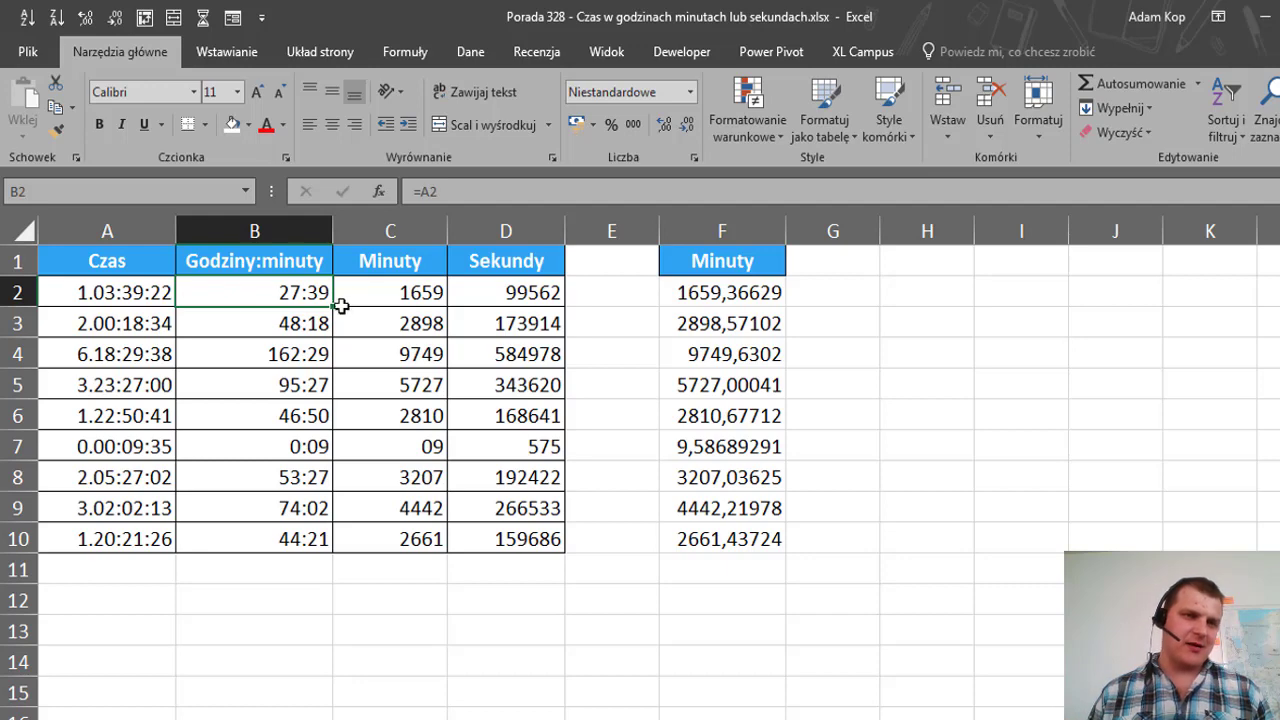
left_click(76, 293)
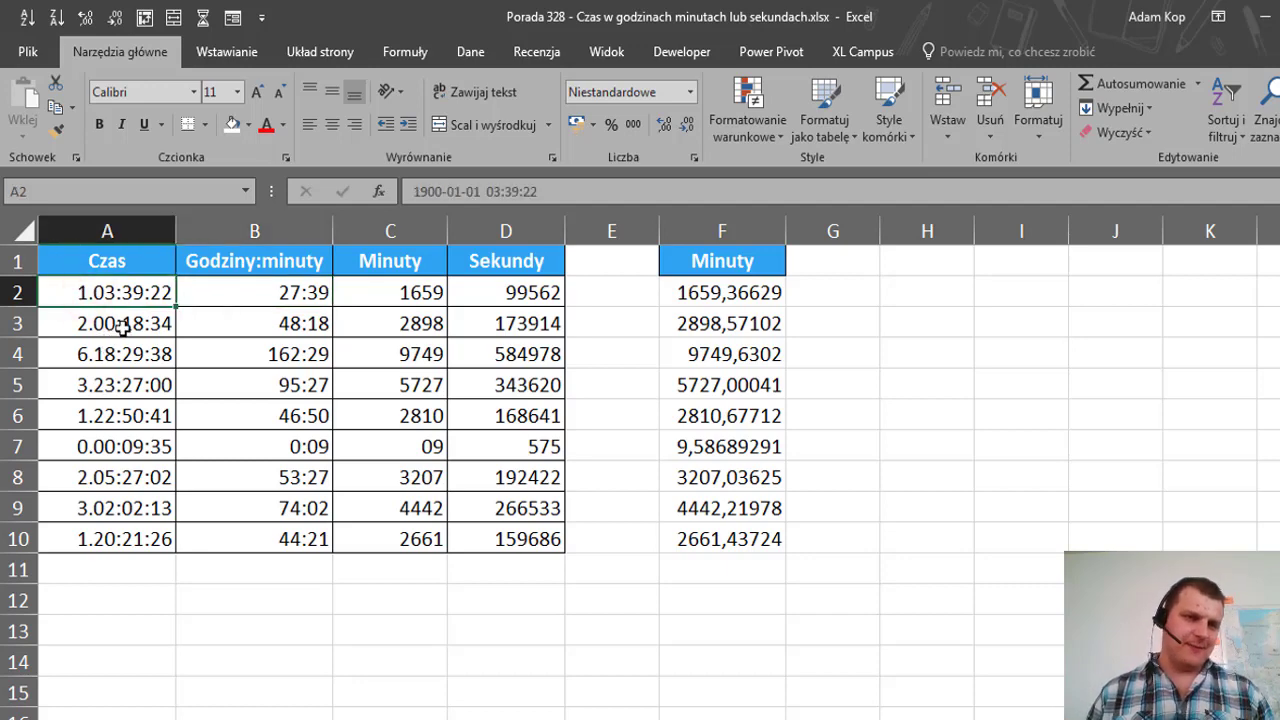
left_click(124, 323)
left_click(118, 355)
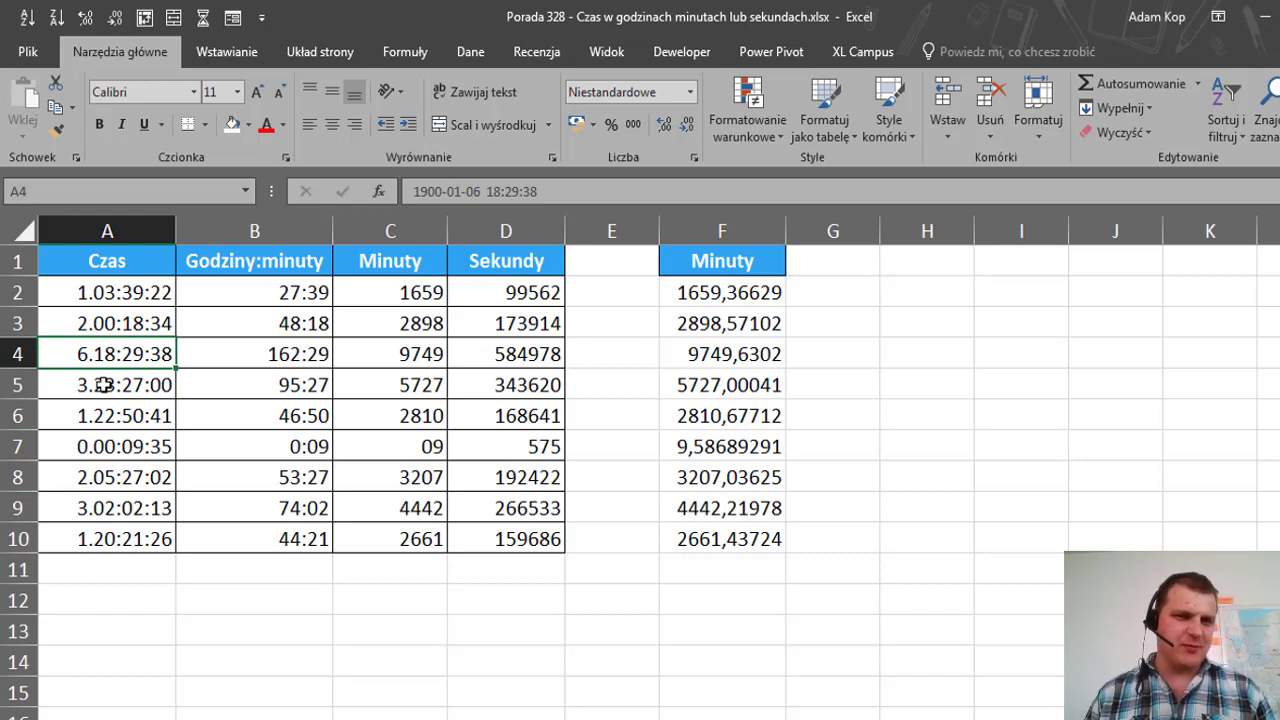
left_click(316, 354)
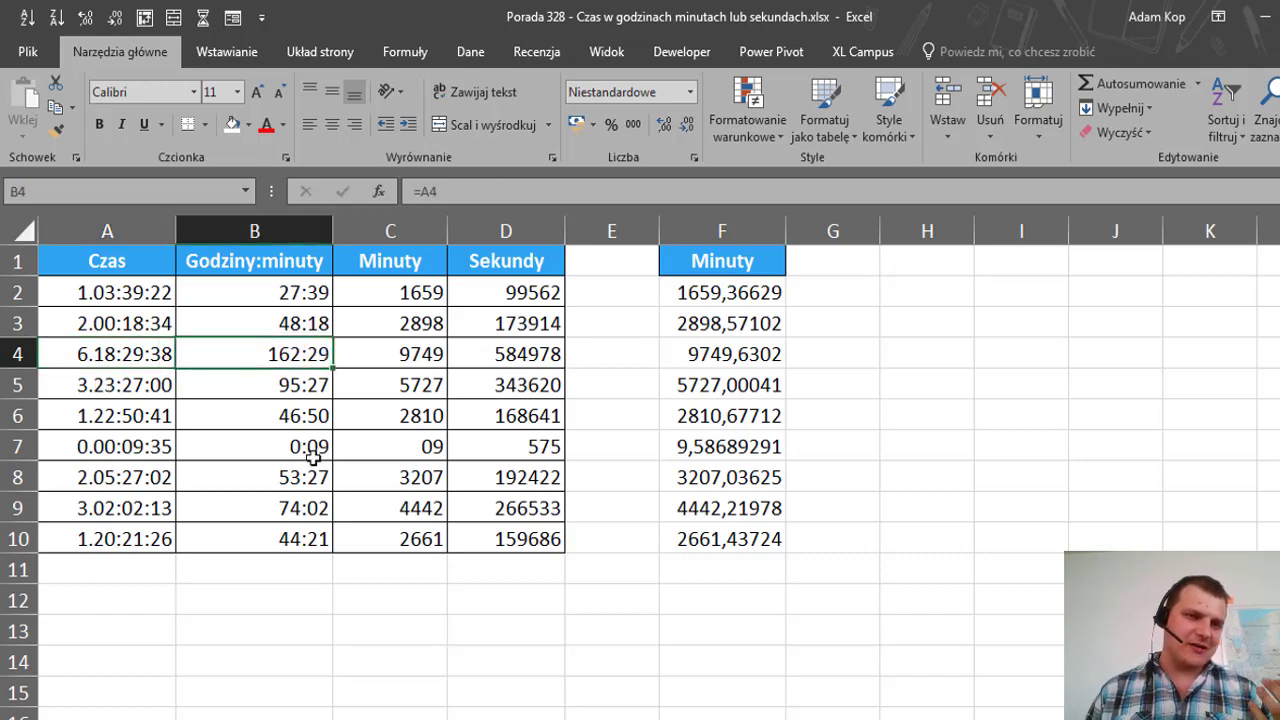
left_click(390, 354)
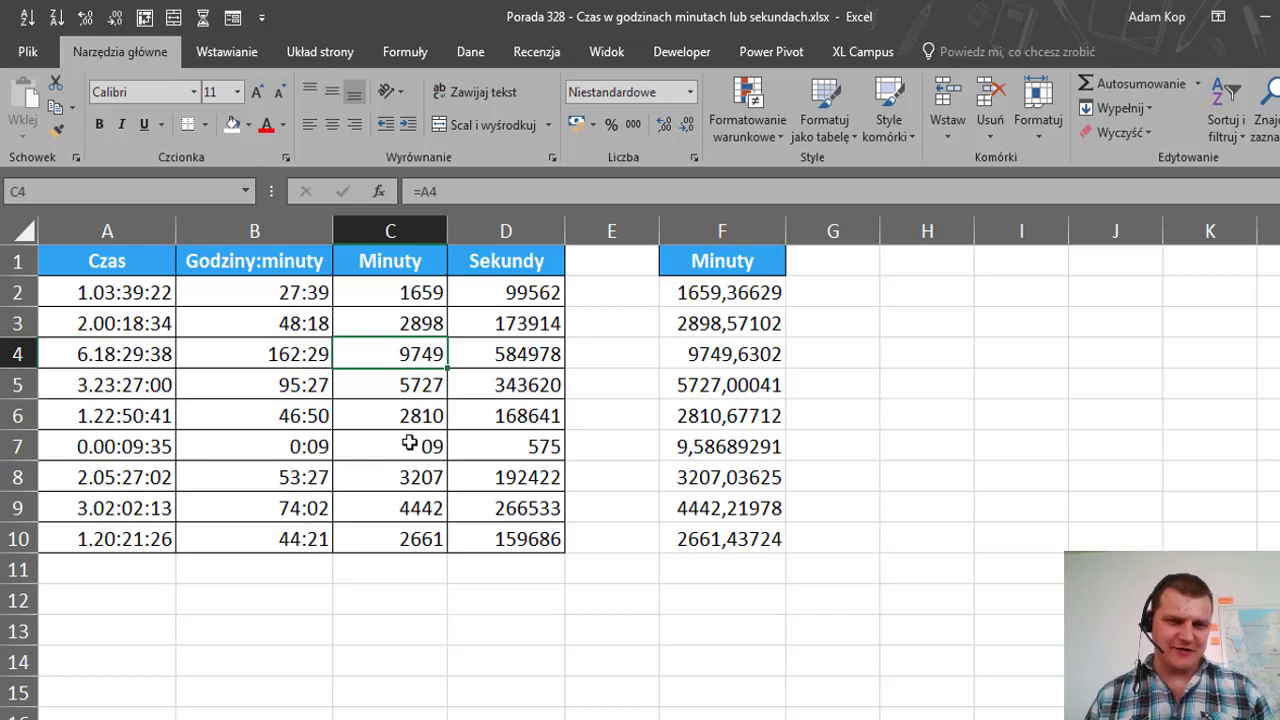
left_click(522, 365)
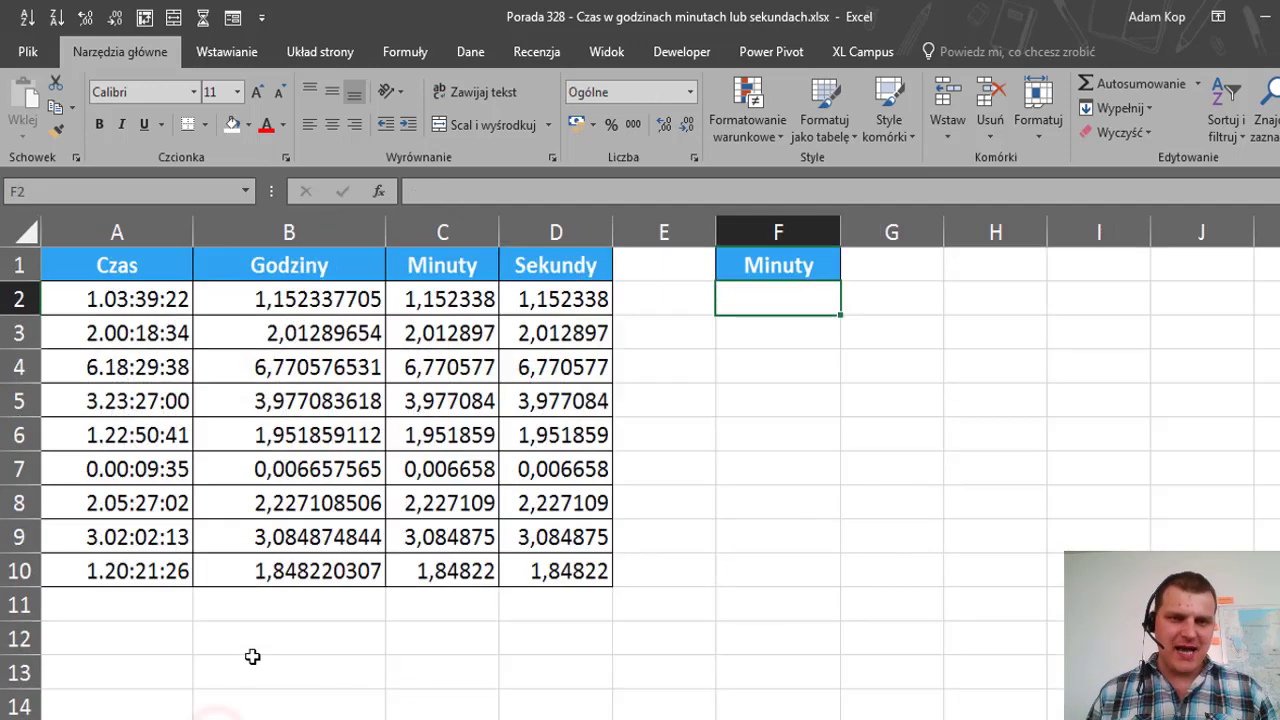
Re-confirm B2's =A2 formula, check A2, then select the Godziny values B2:B10
left_click(271, 304)
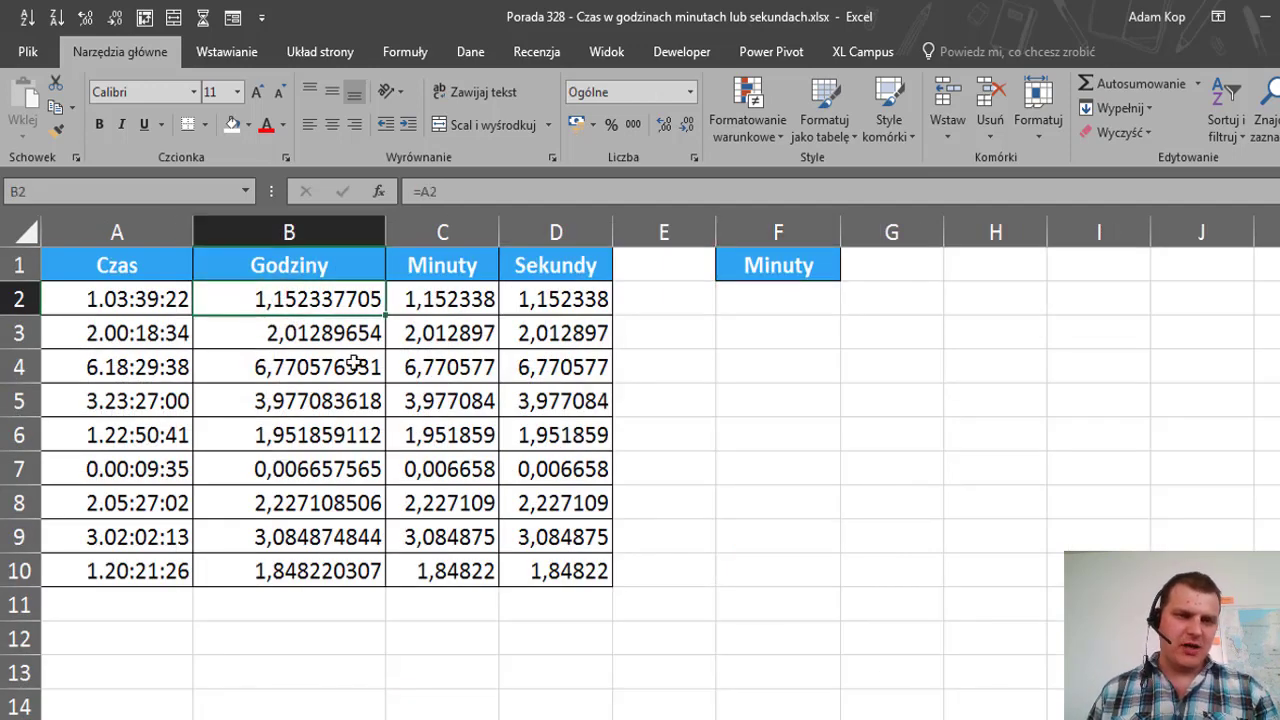
key("F2")
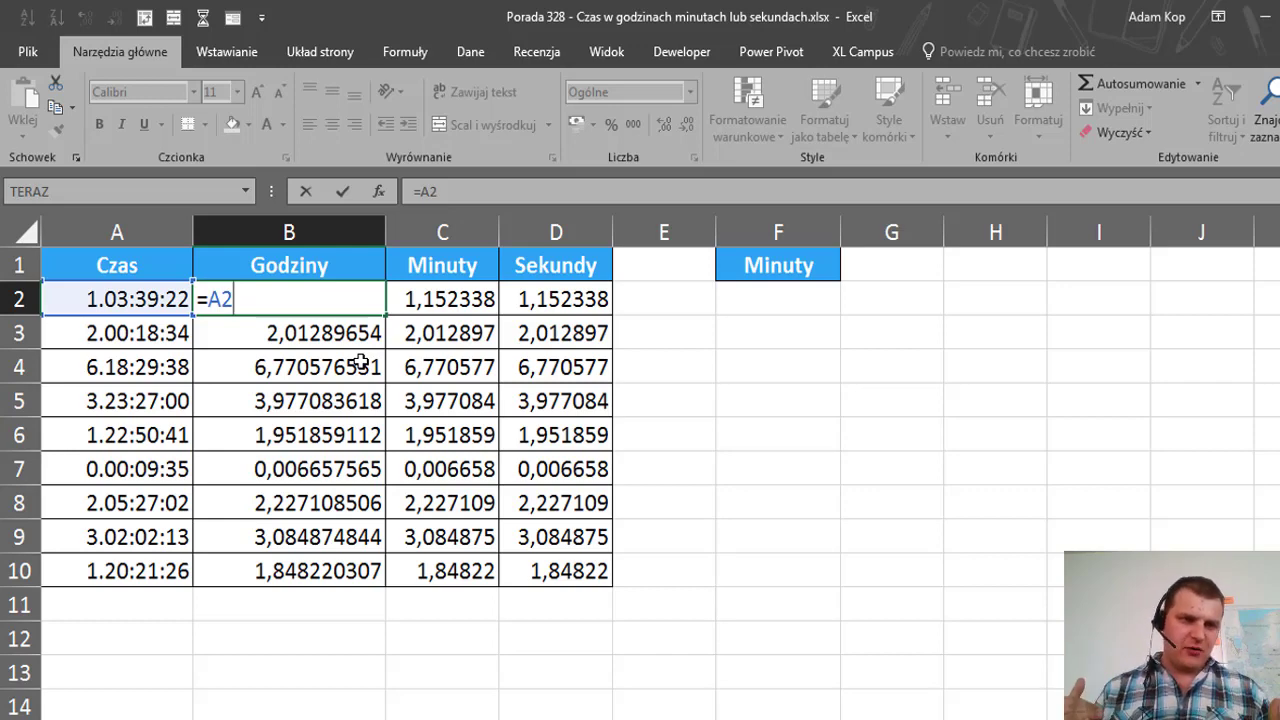
key("ctrl+Return")
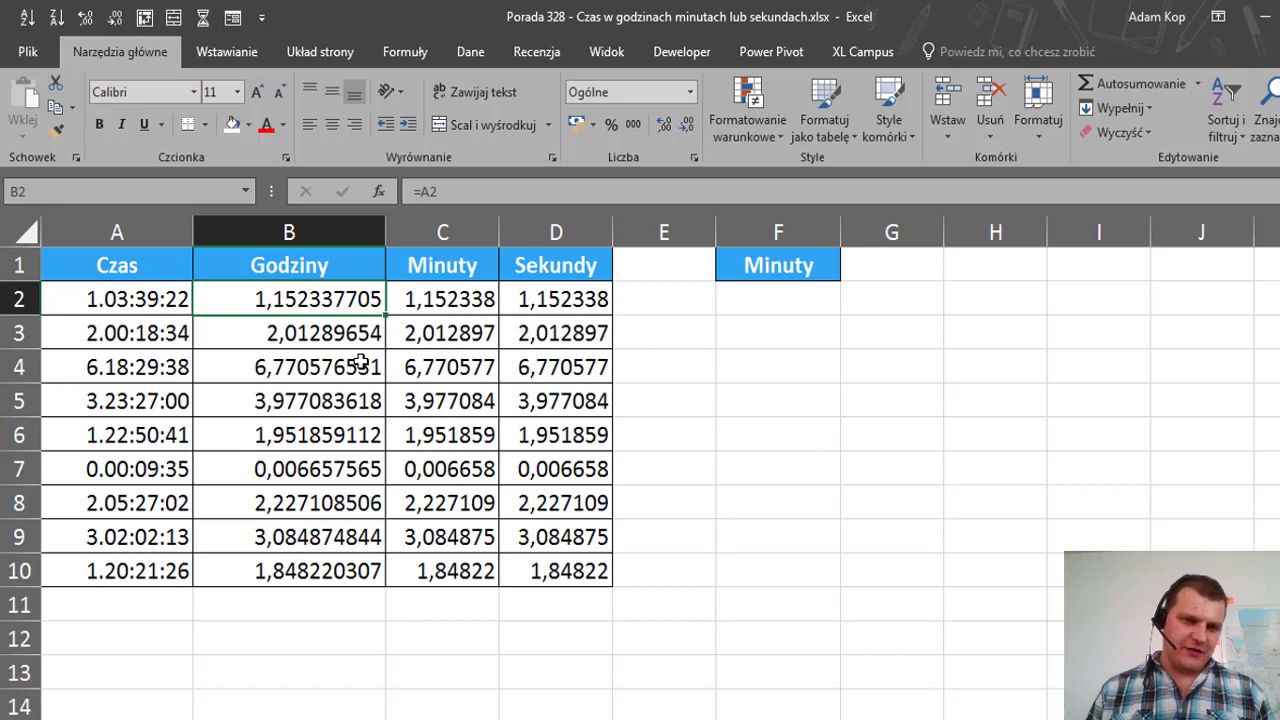
left_click(93, 308)
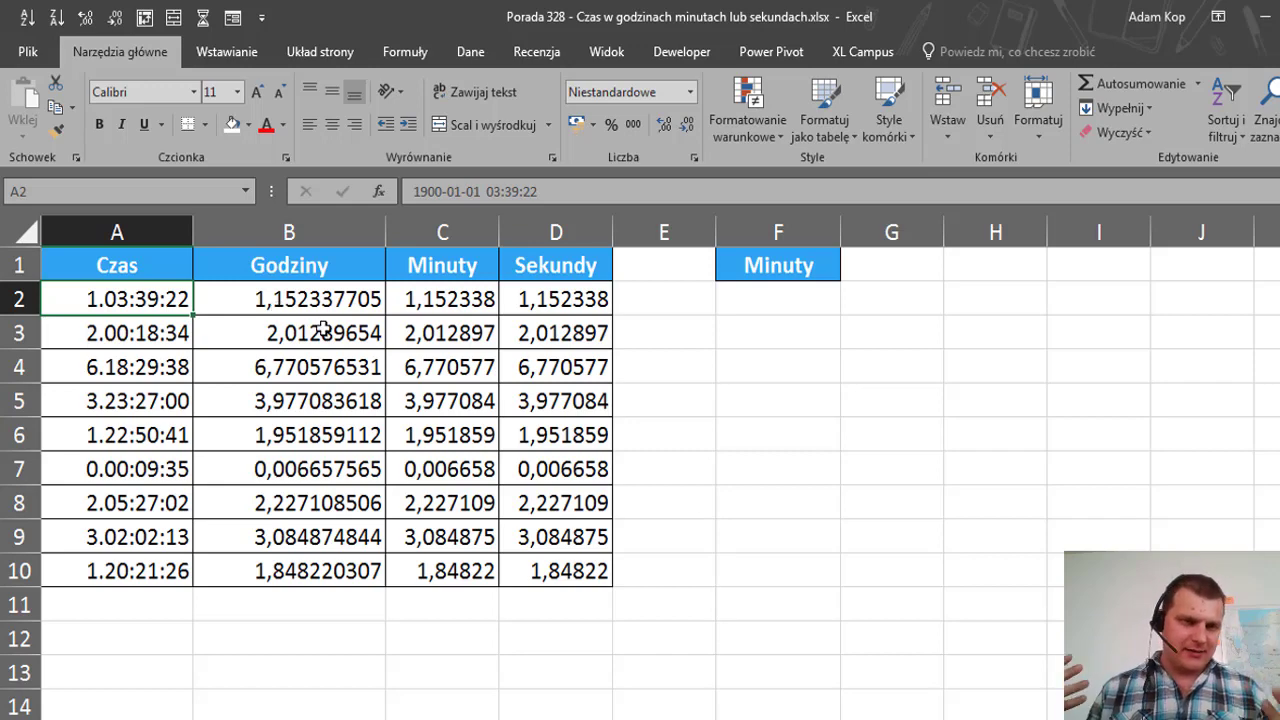
left_click(324, 302)
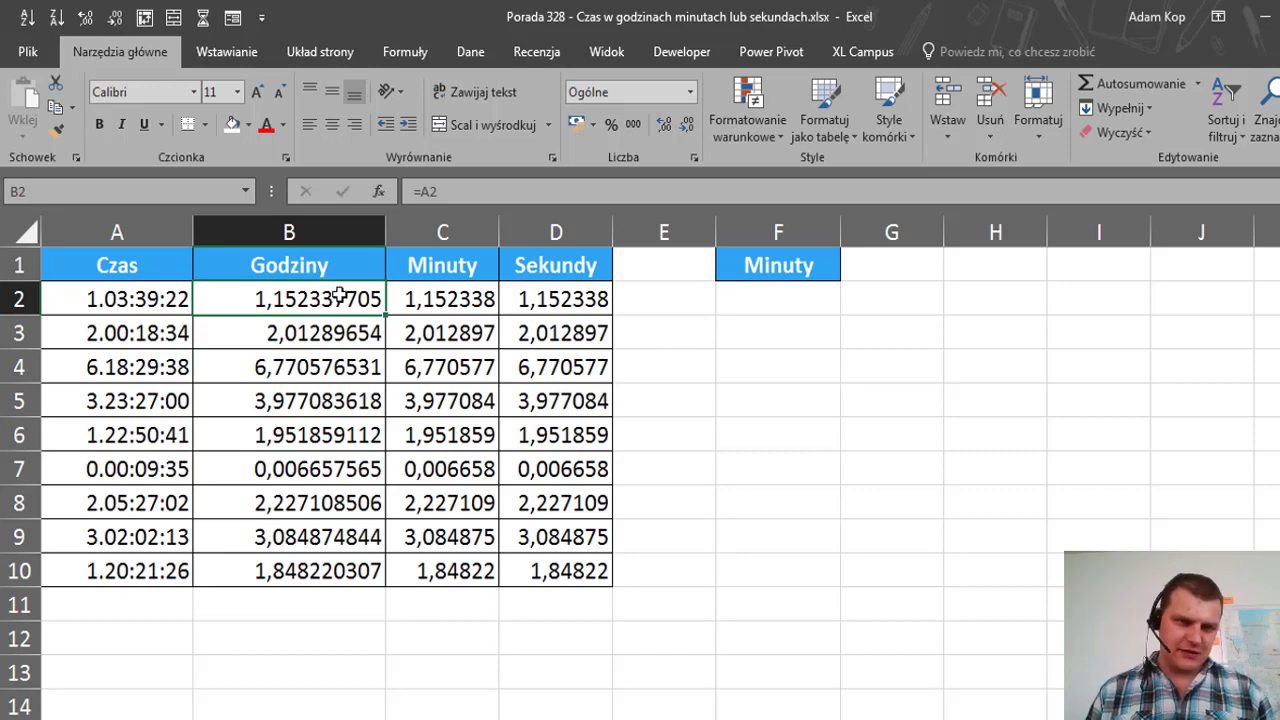
left_click_drag(337, 292, 342, 566)
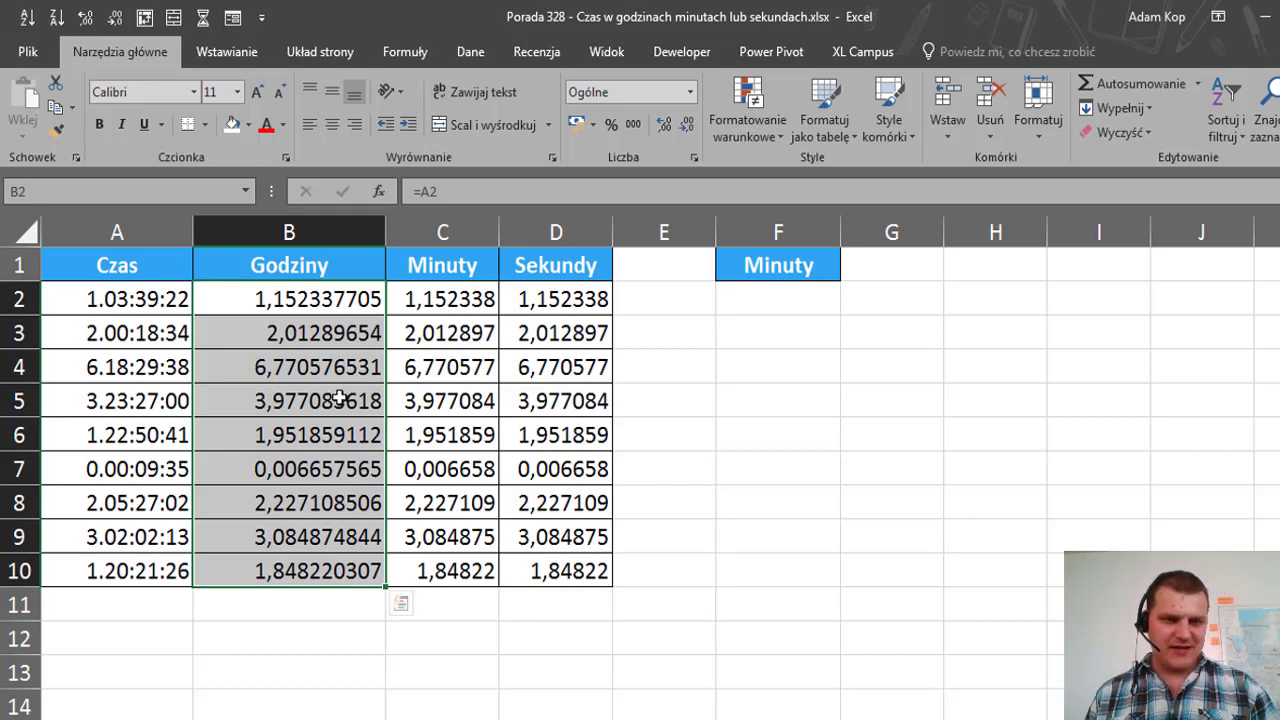
Give B2:B10 the custom format [g]:mm, starting from the 37:30:55 elapsed-time format
key("ctrl+1")
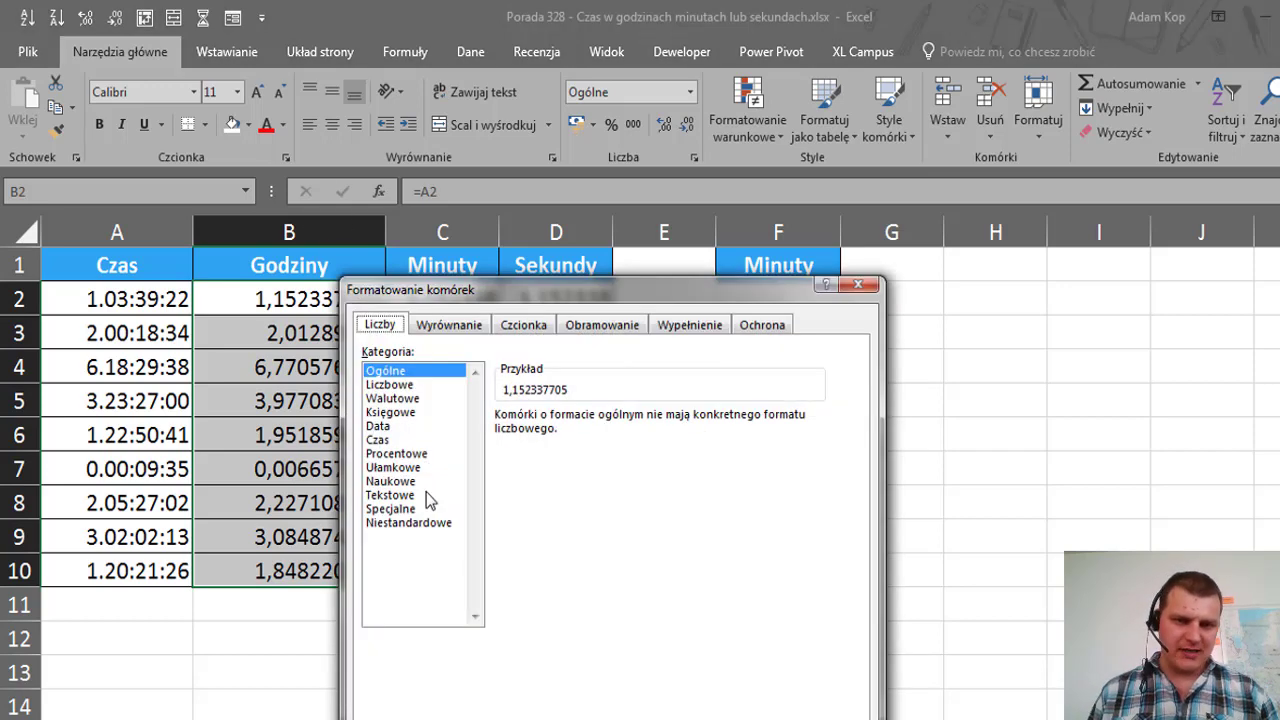
left_click(404, 440)
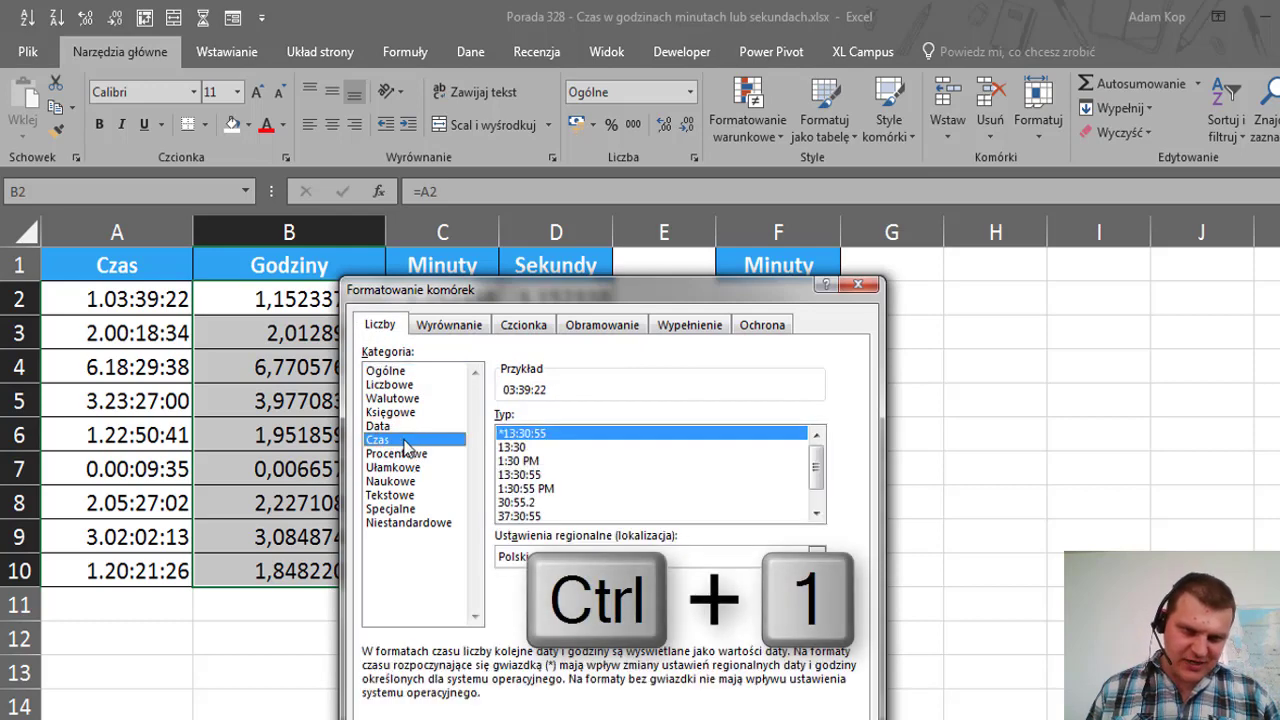
left_click(817, 514)
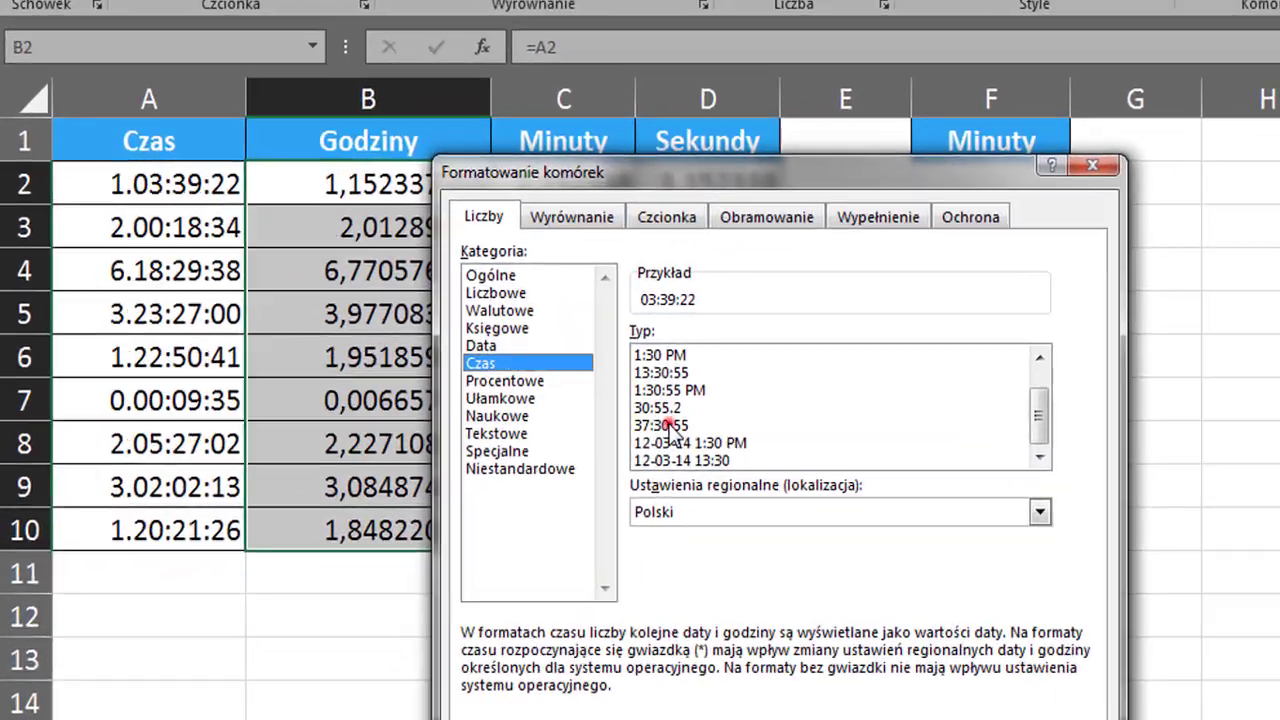
left_click(545, 489)
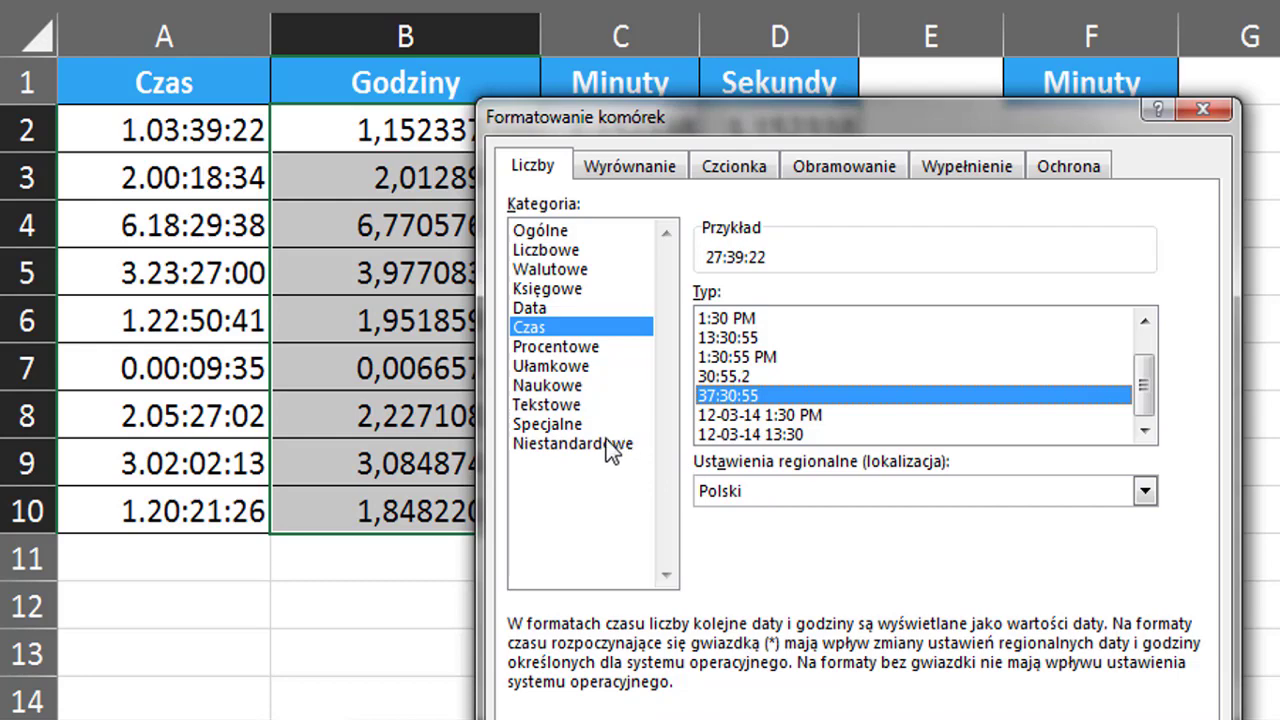
left_click(572, 448)
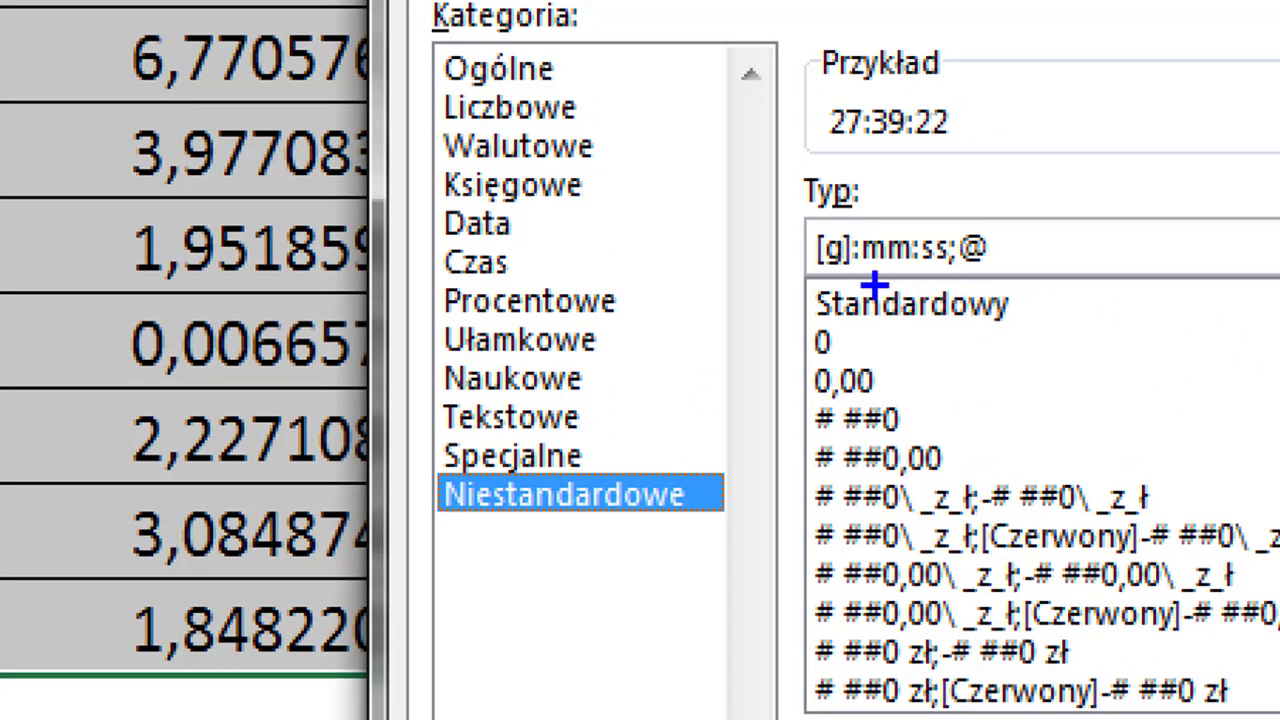
left_click_drag(840, 279, 903, 403)
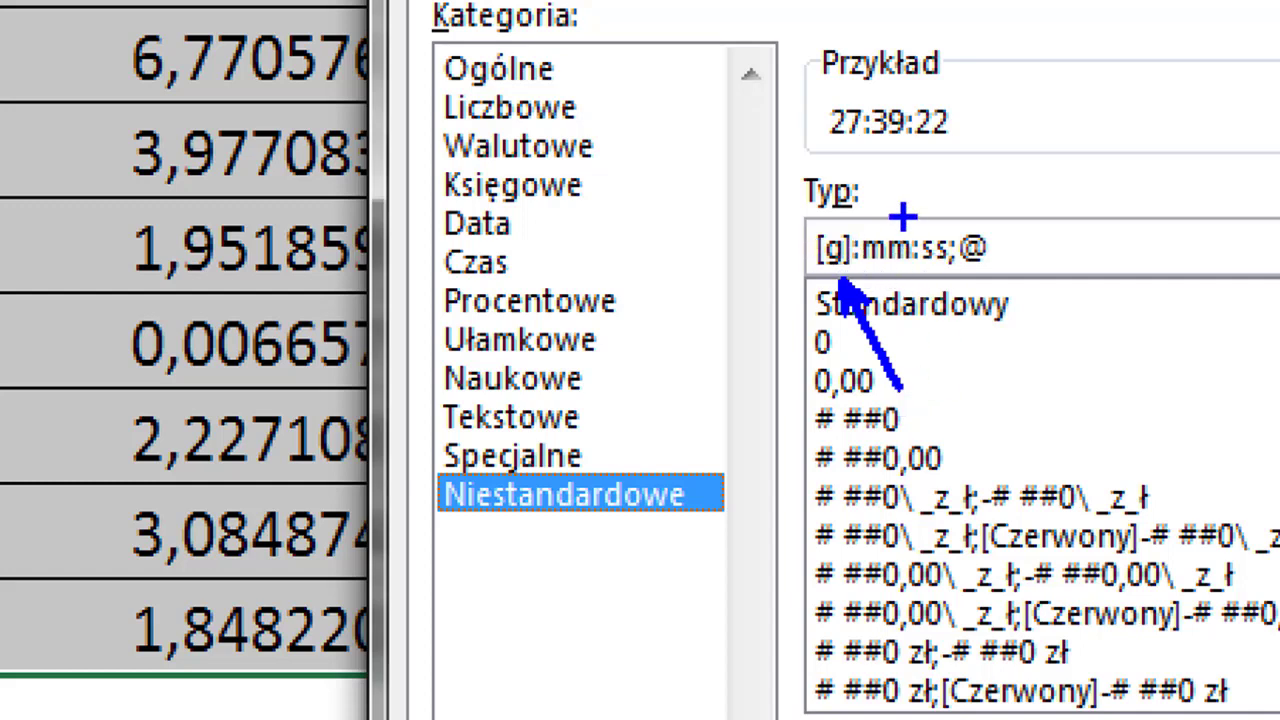
left_click_drag(897, 226, 921, 177)
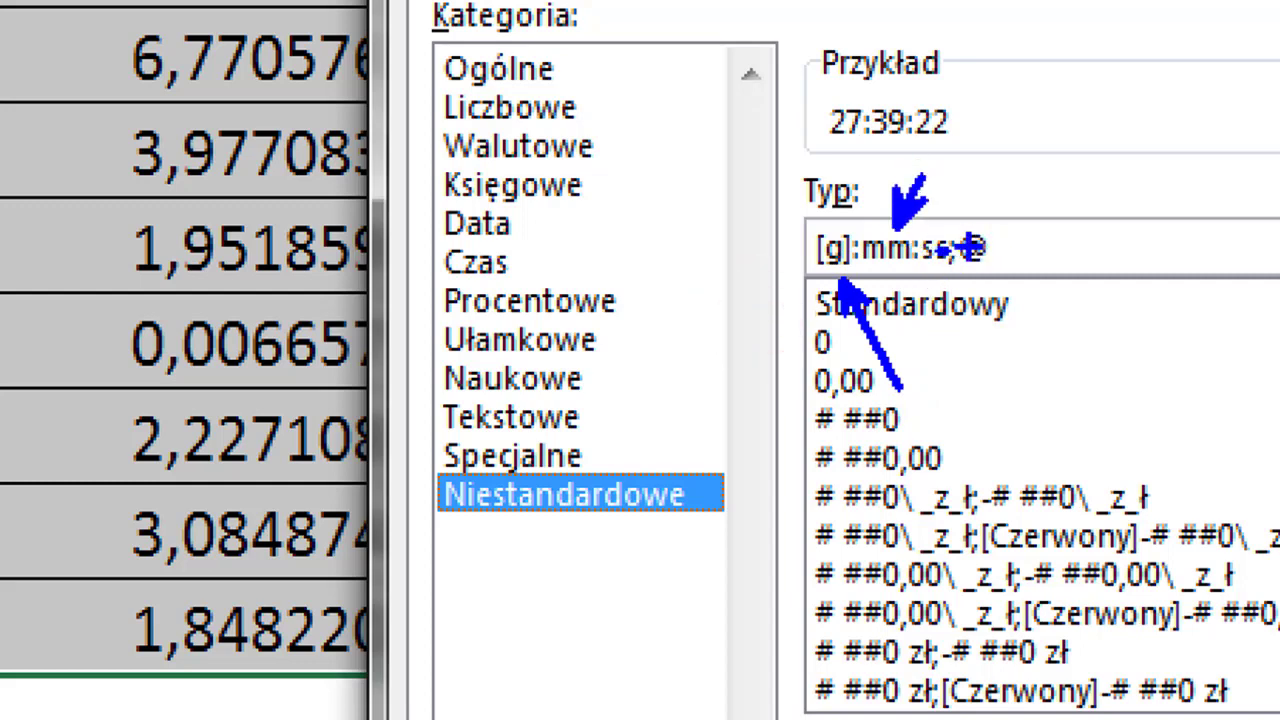
left_click_drag(968, 248, 1040, 251)
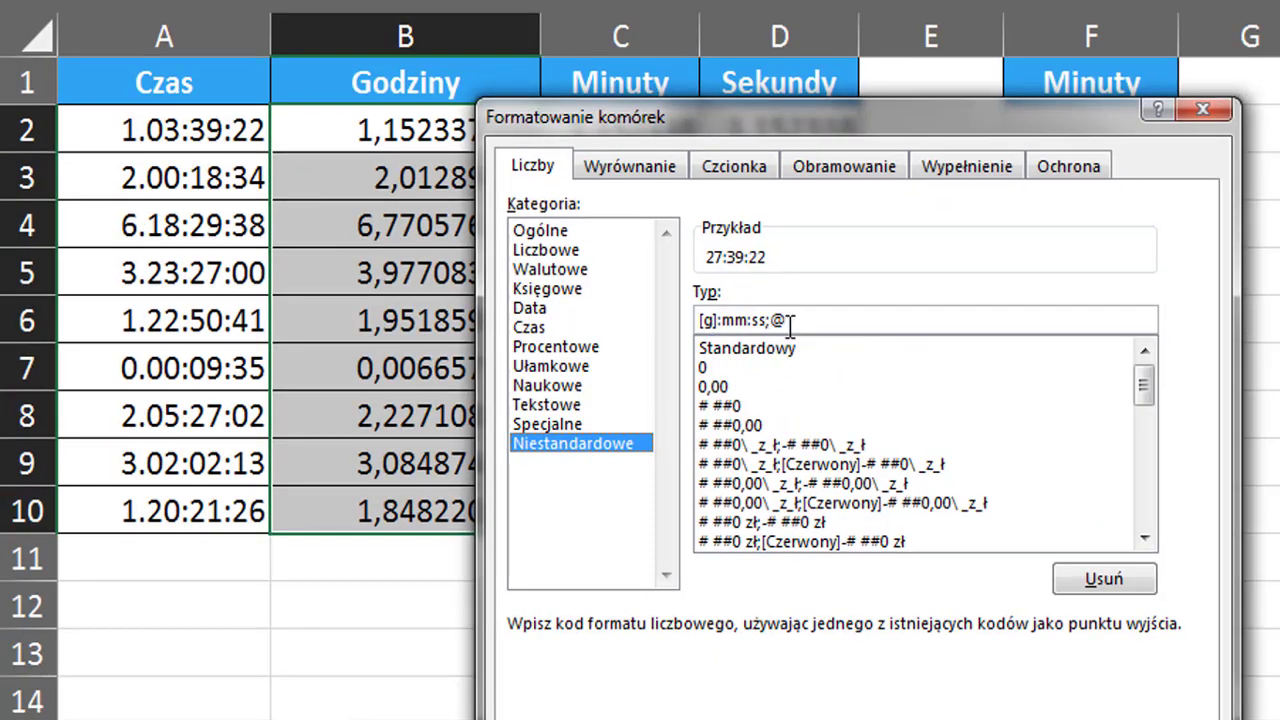
left_click(790, 322)
key("BackSpace")
key("BackSpace")
key("BackSpace")
key("BackSpace")
key("BackSpace")
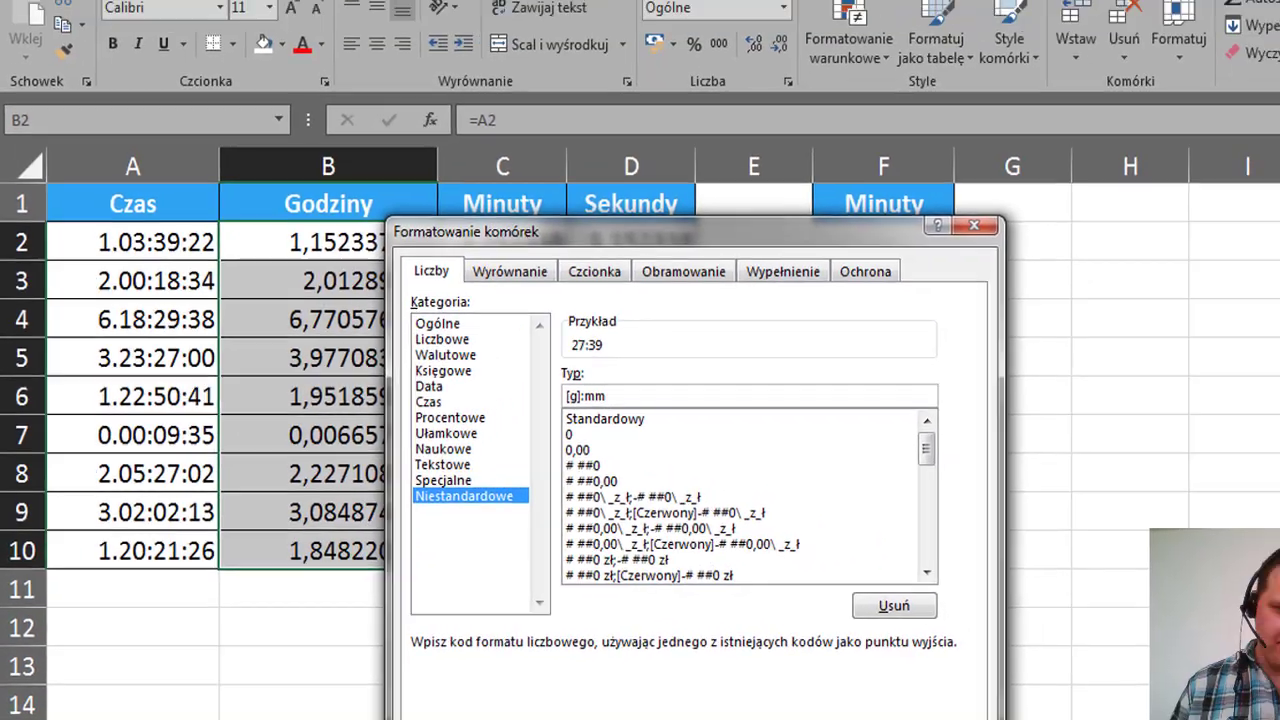
key("Return")
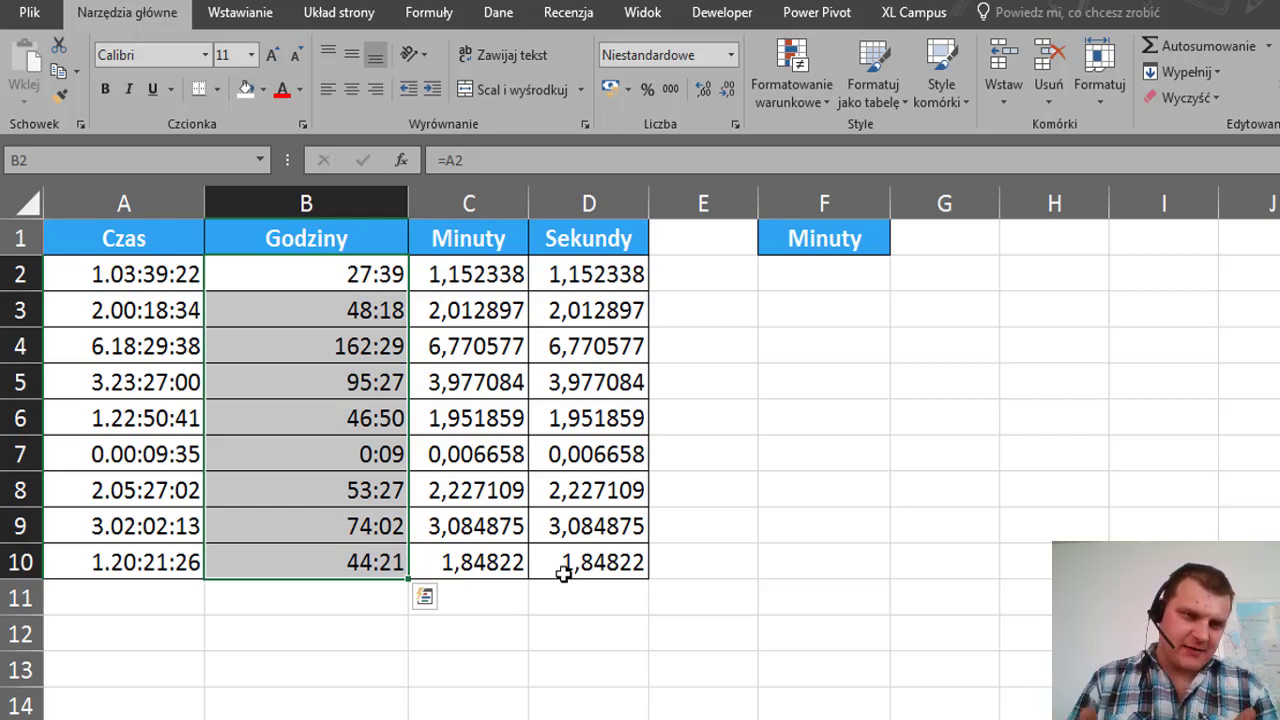
Re-enter the =A2 formula in cells B2 and D2
left_click_drag(163, 274, 170, 562)
left_click(363, 454)
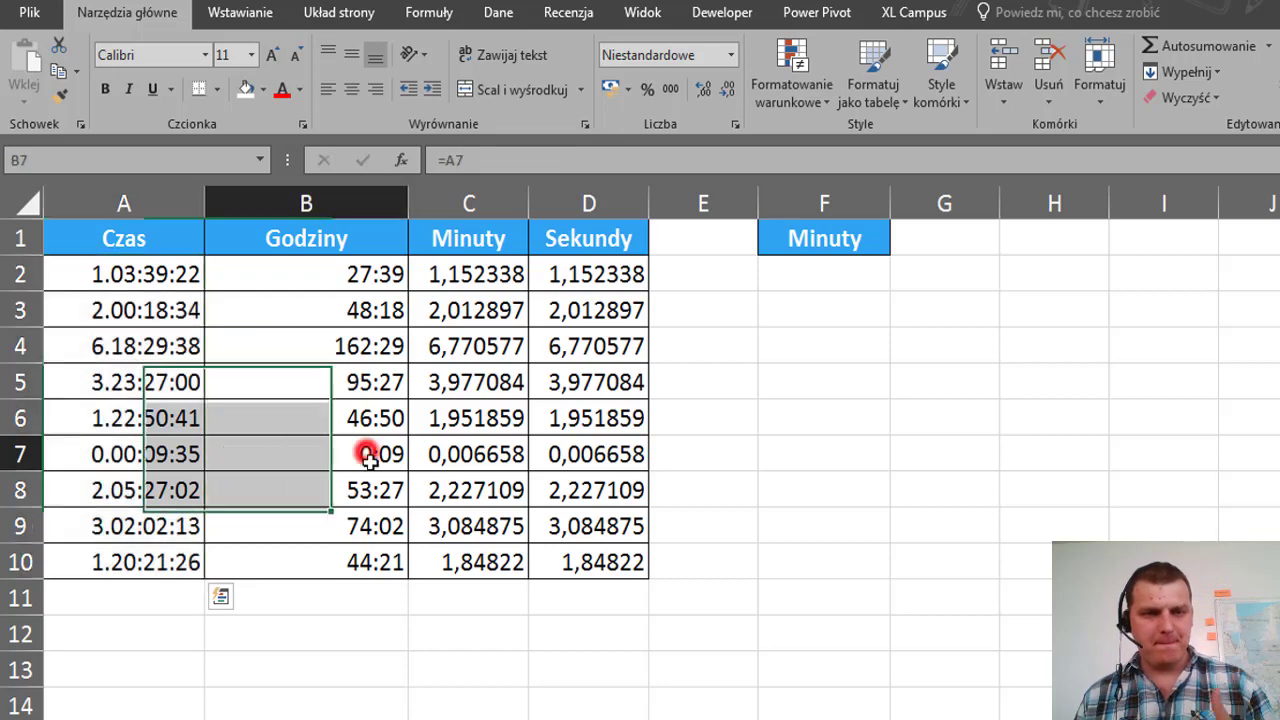
left_click(386, 271)
type("=")
key("Left")
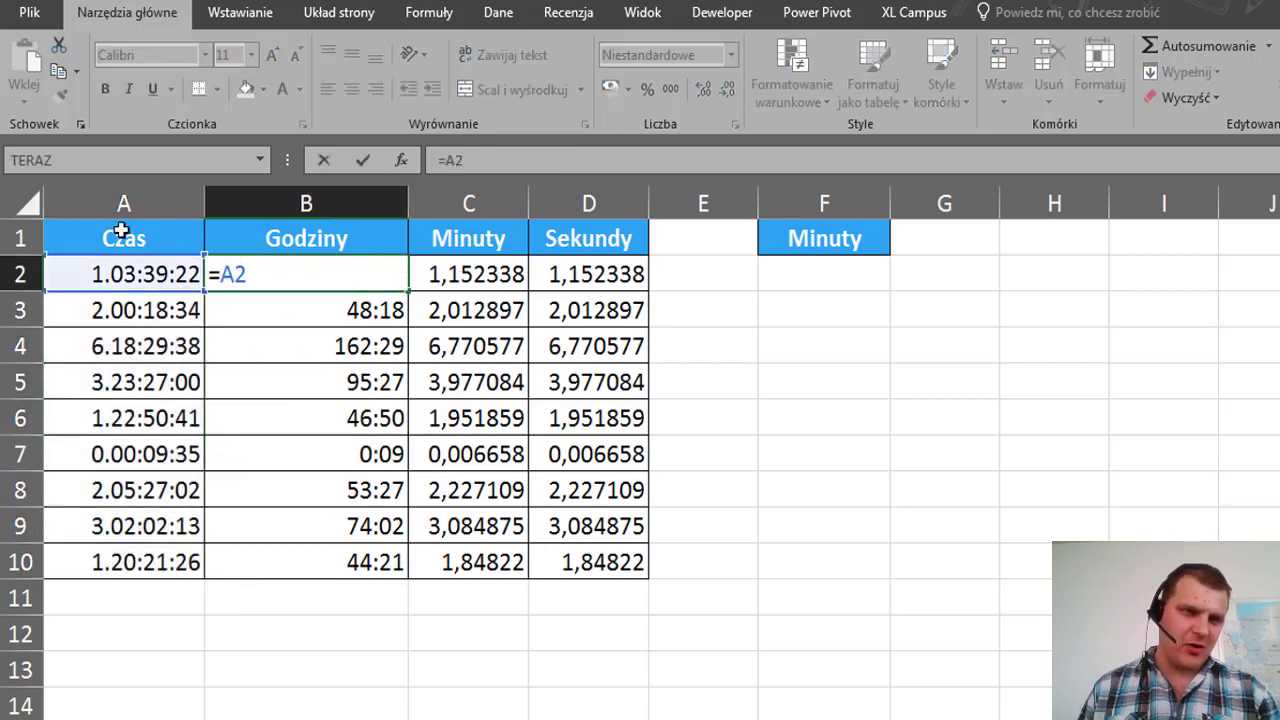
left_click(500, 262)
type("=A2")
left_click(550, 272)
type("=A2")
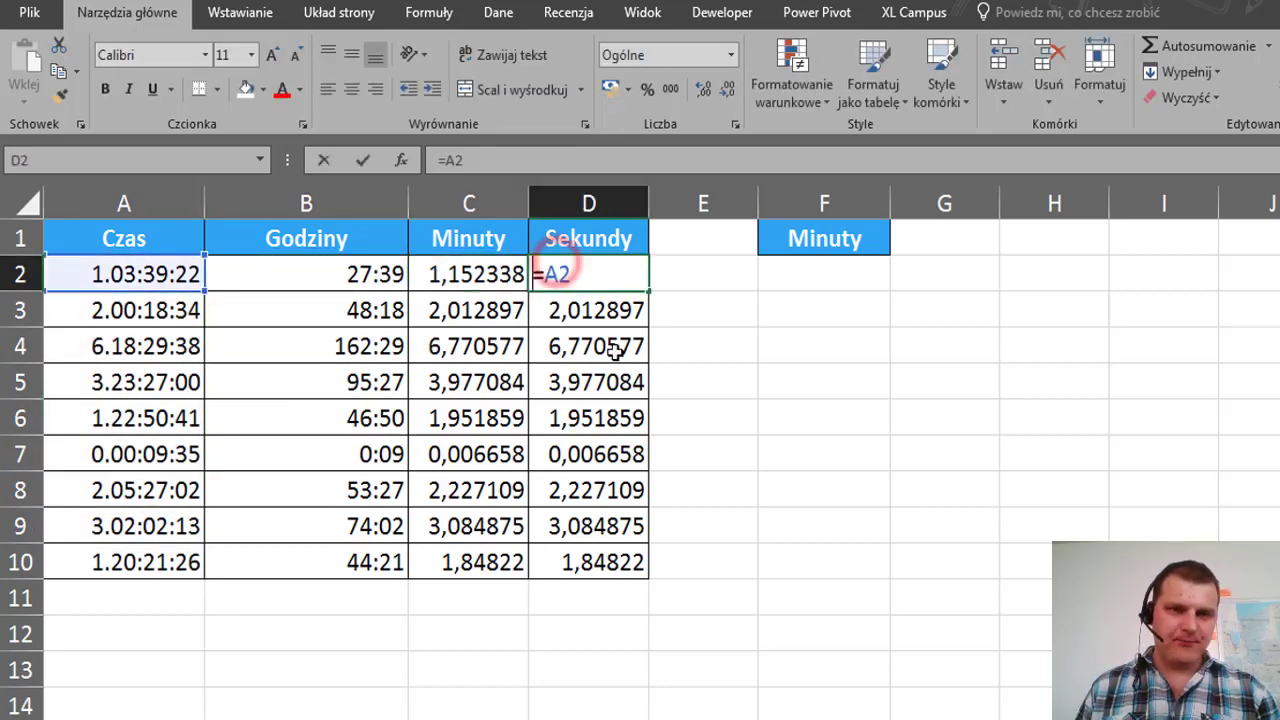
key("ctrl+Return")
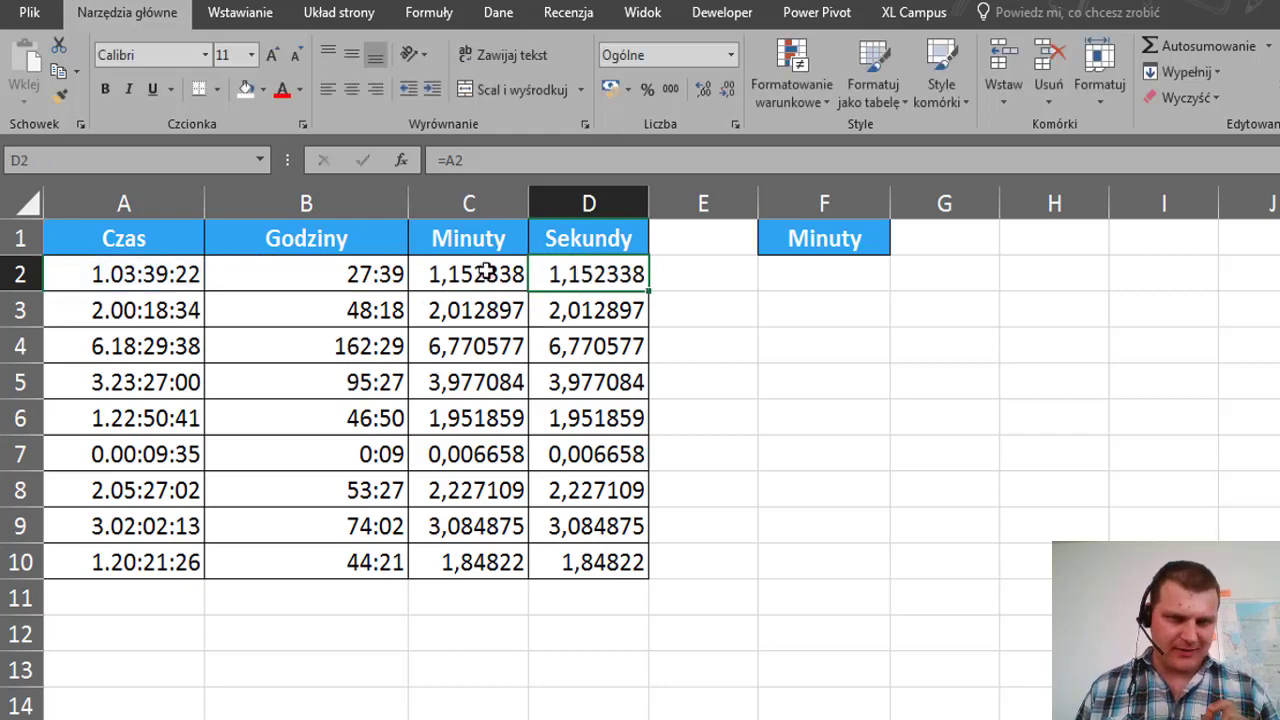
Format the Minuty values C2:C10 with the custom code [mm] to show total minutes
left_click_drag(486, 272, 495, 556)
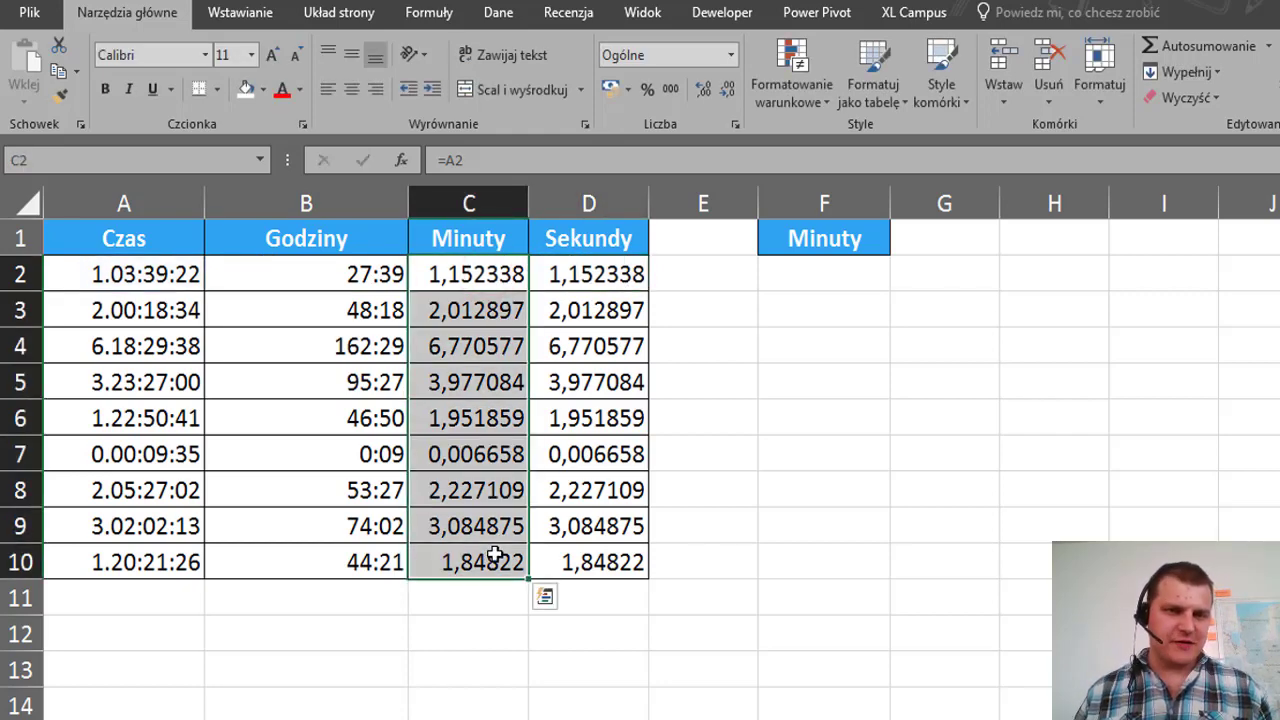
key("ctrl+1")
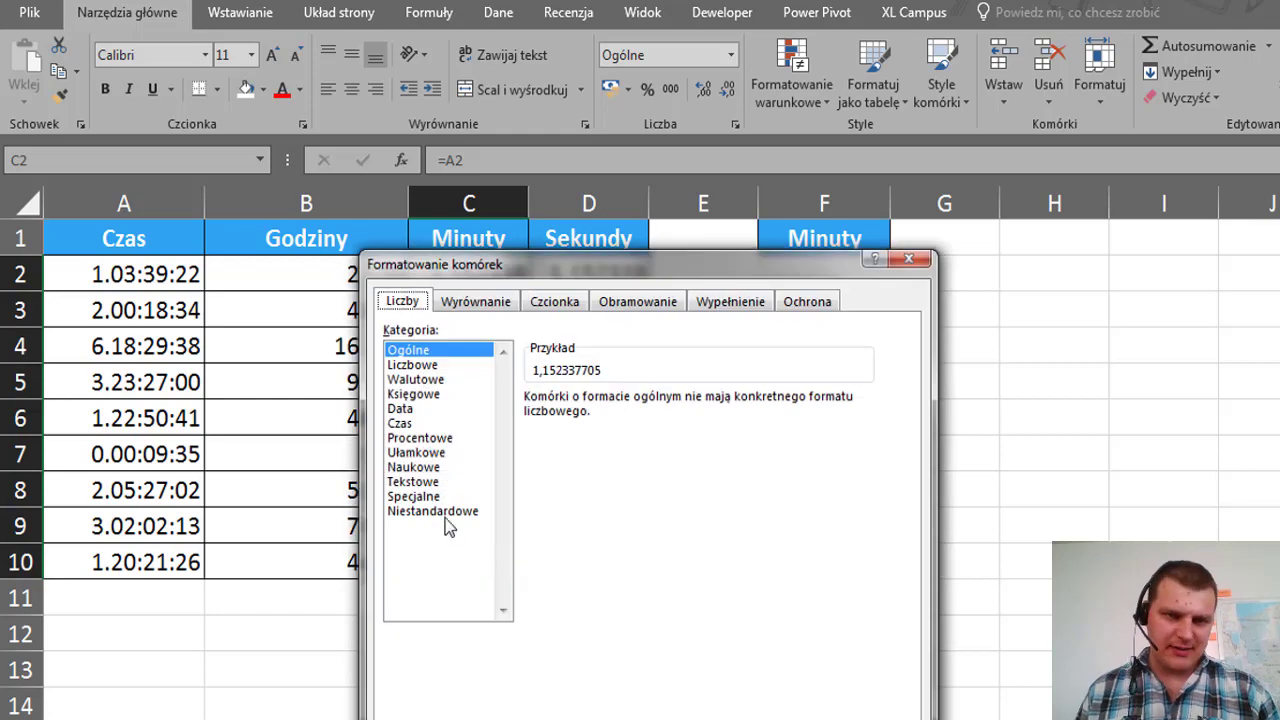
left_click(436, 514)
left_click(631, 414)
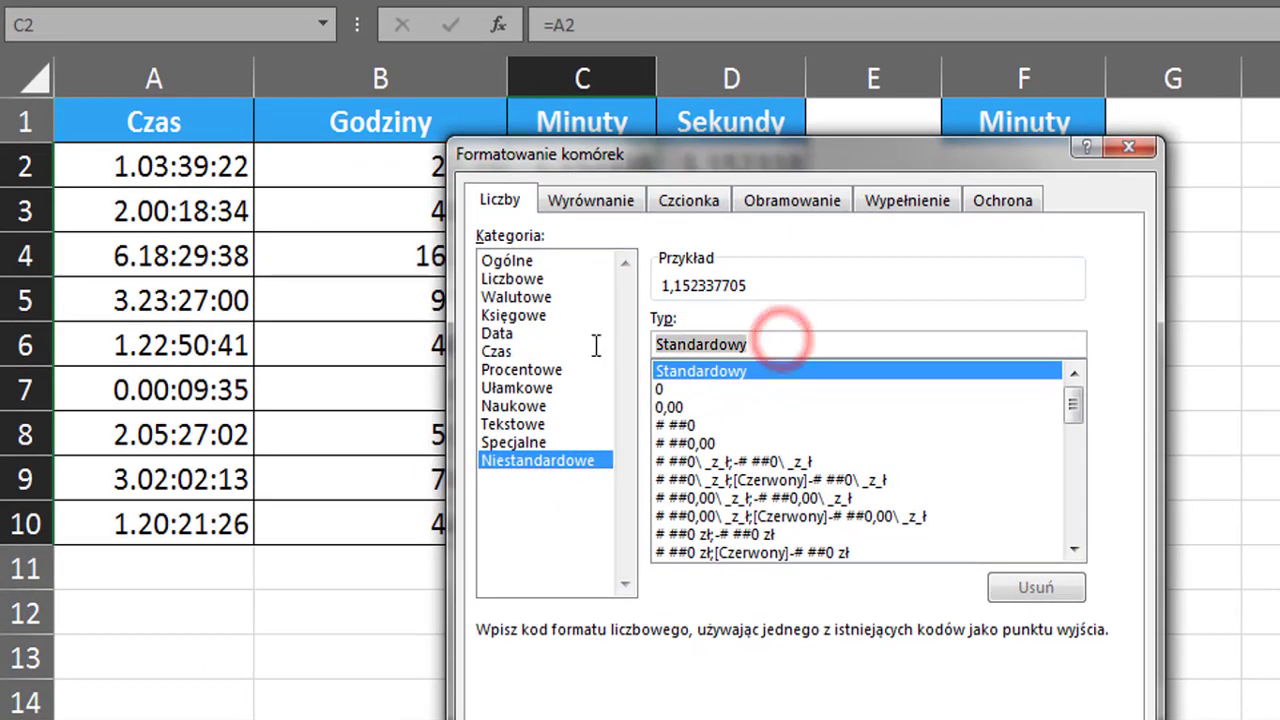
type("[")
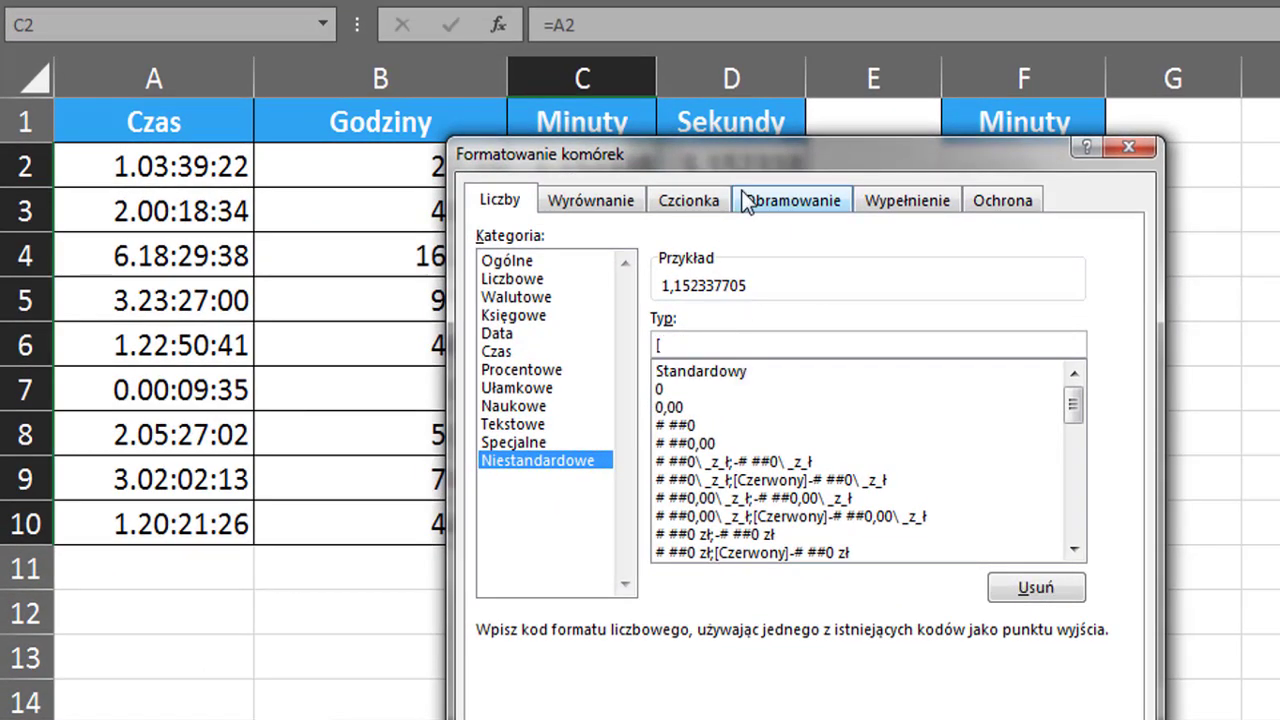
type("m")
type("m]")
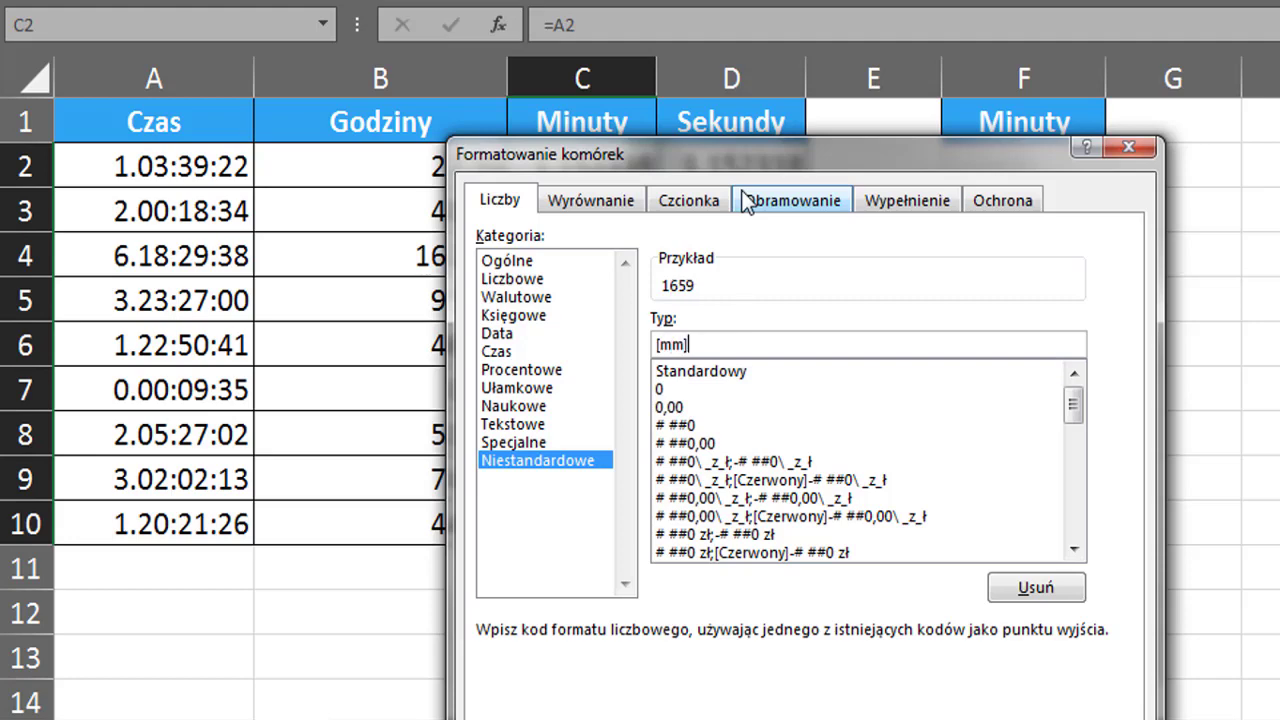
left_click_drag(747, 152, 1100, 64)
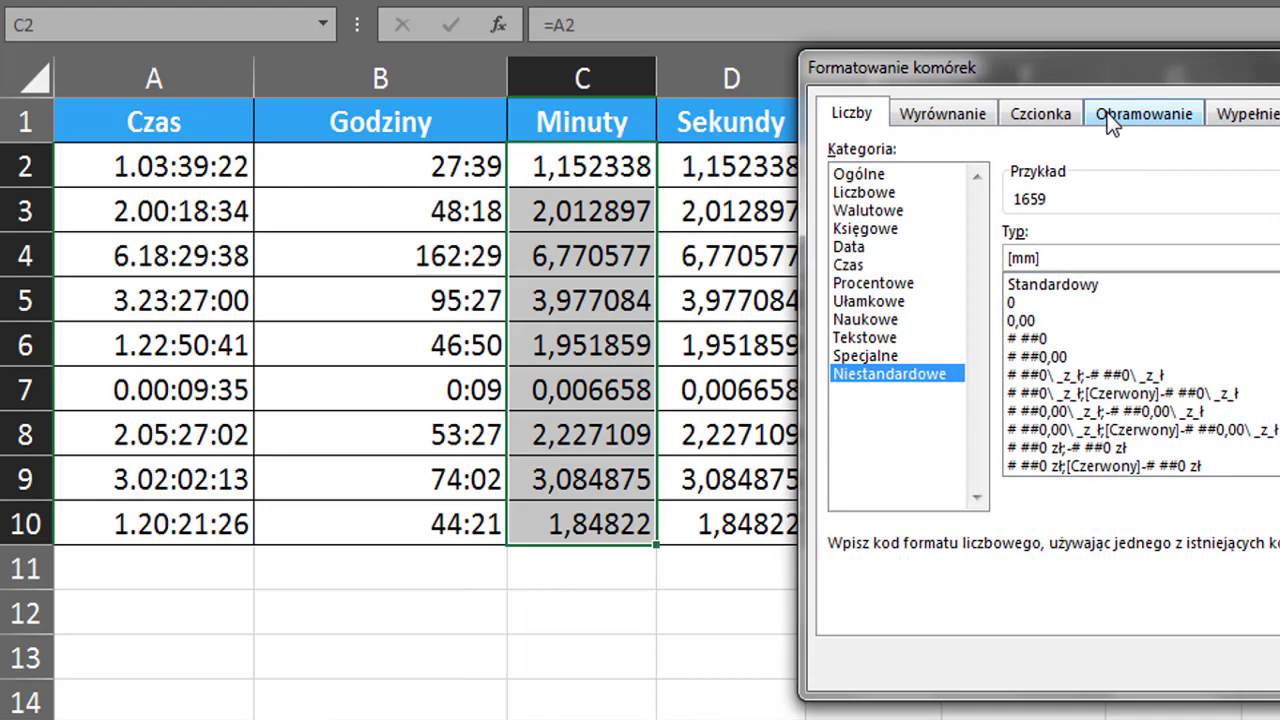
key("Return")
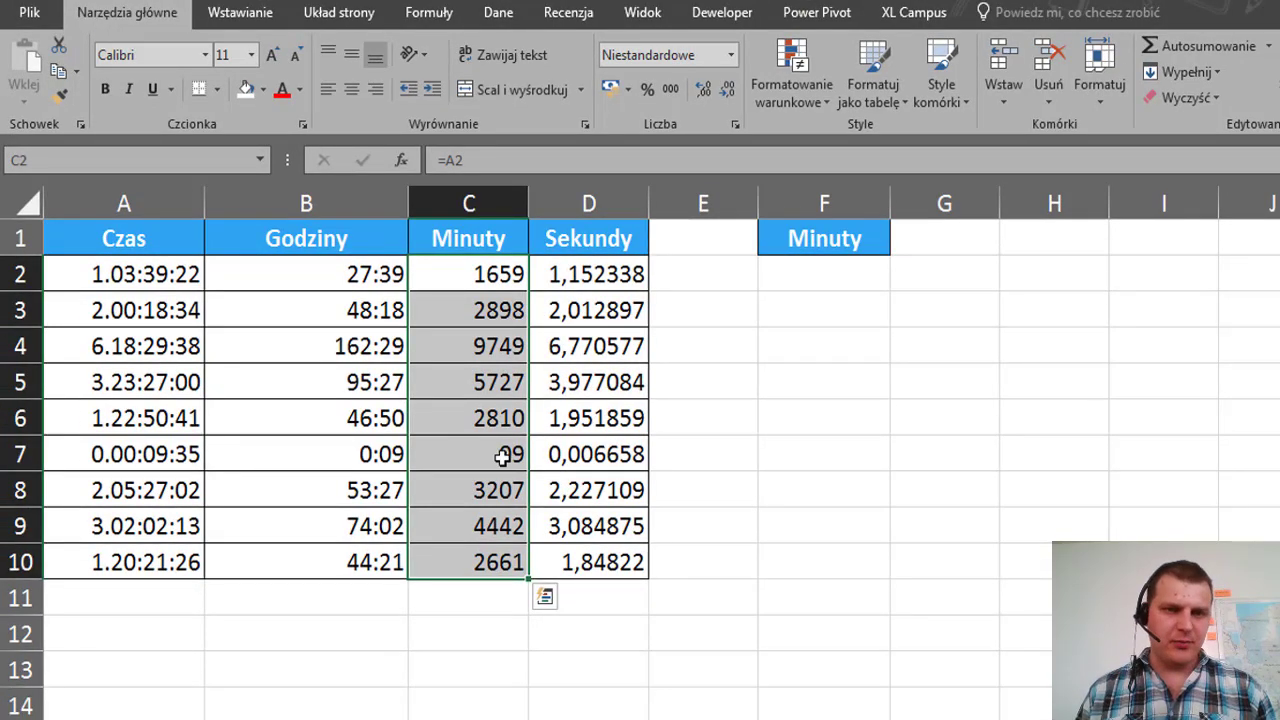
Apply the custom format [s] to D2:D10 so it shows total seconds like 99562
left_click_drag(594, 266, 600, 557)
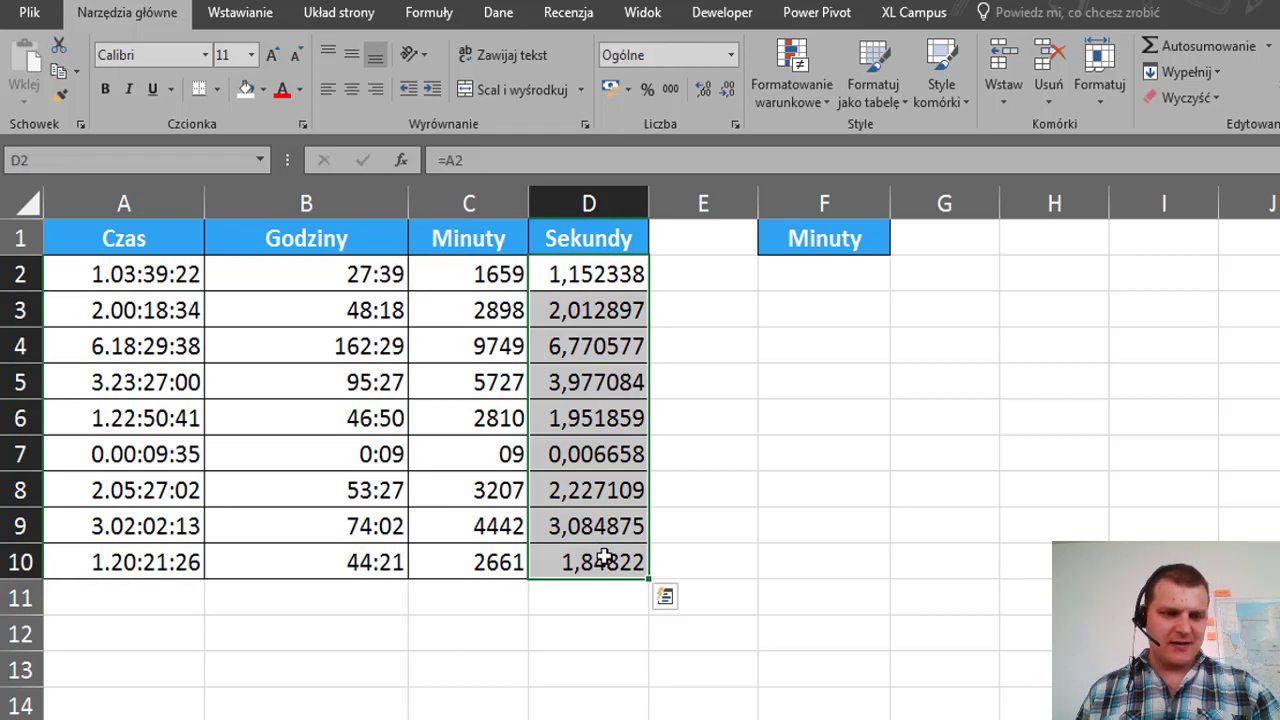
key("ctrl+1")
left_click(716, 441)
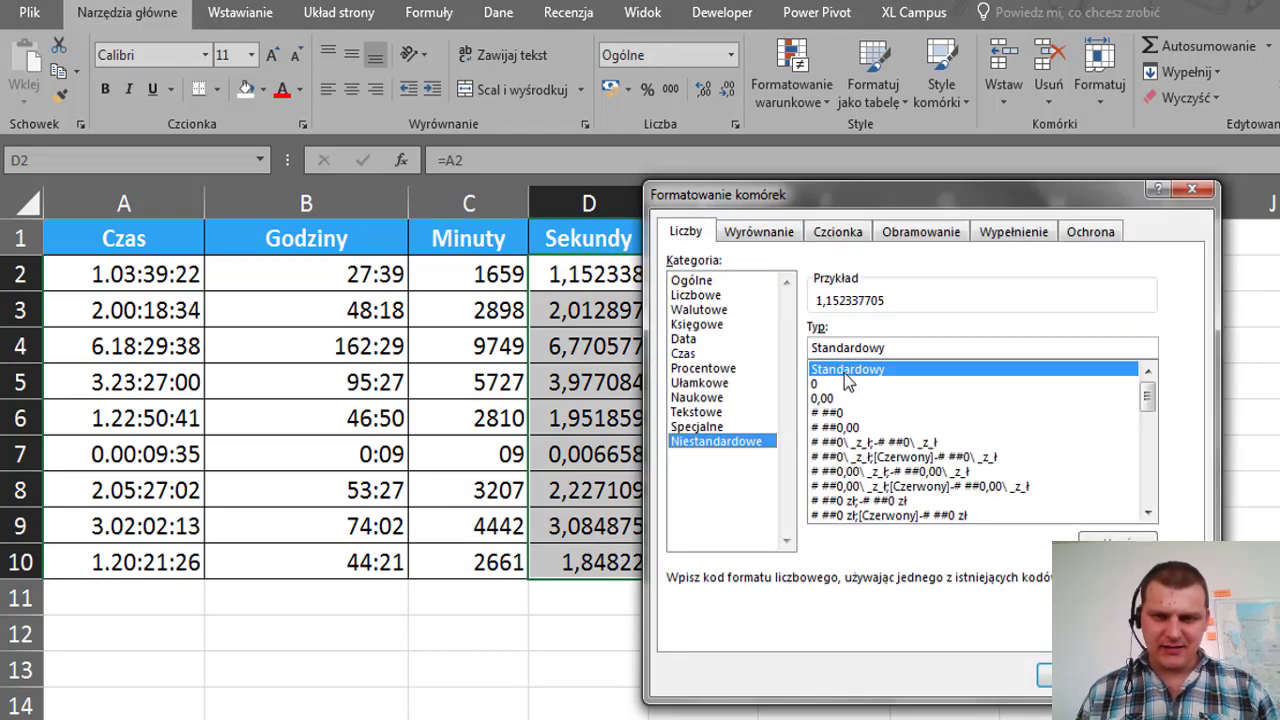
type("[")
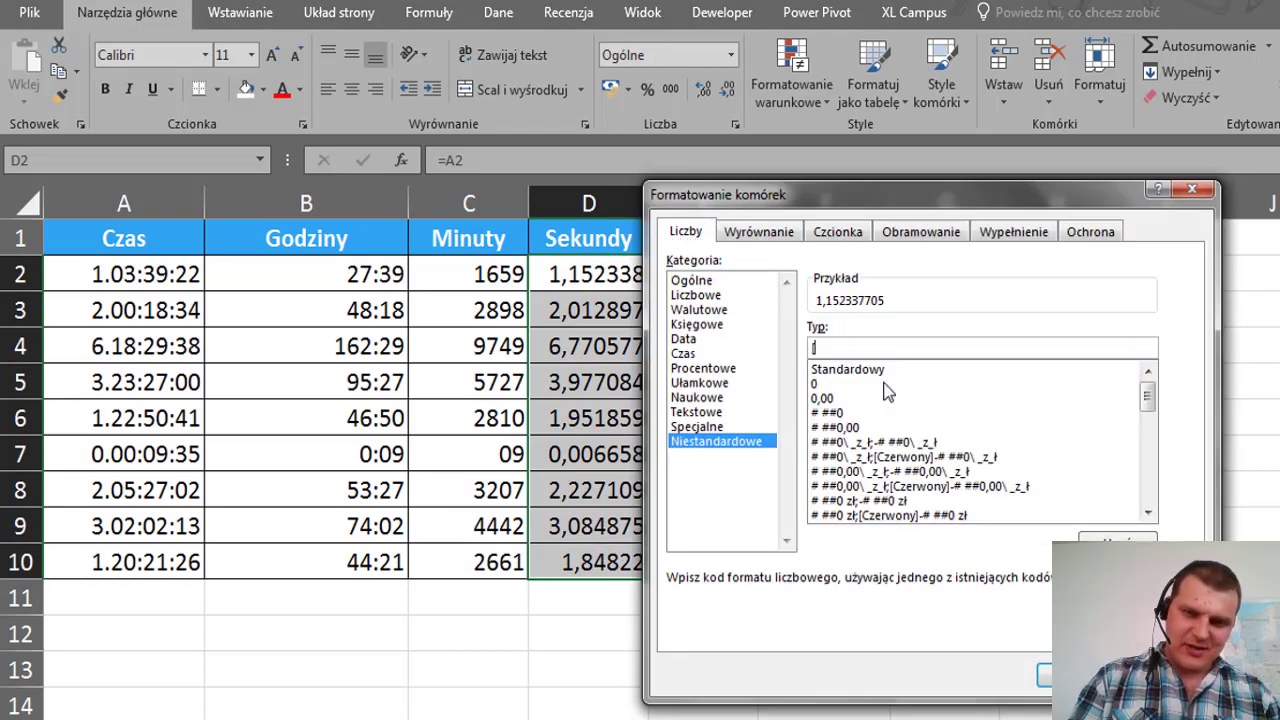
type("s]")
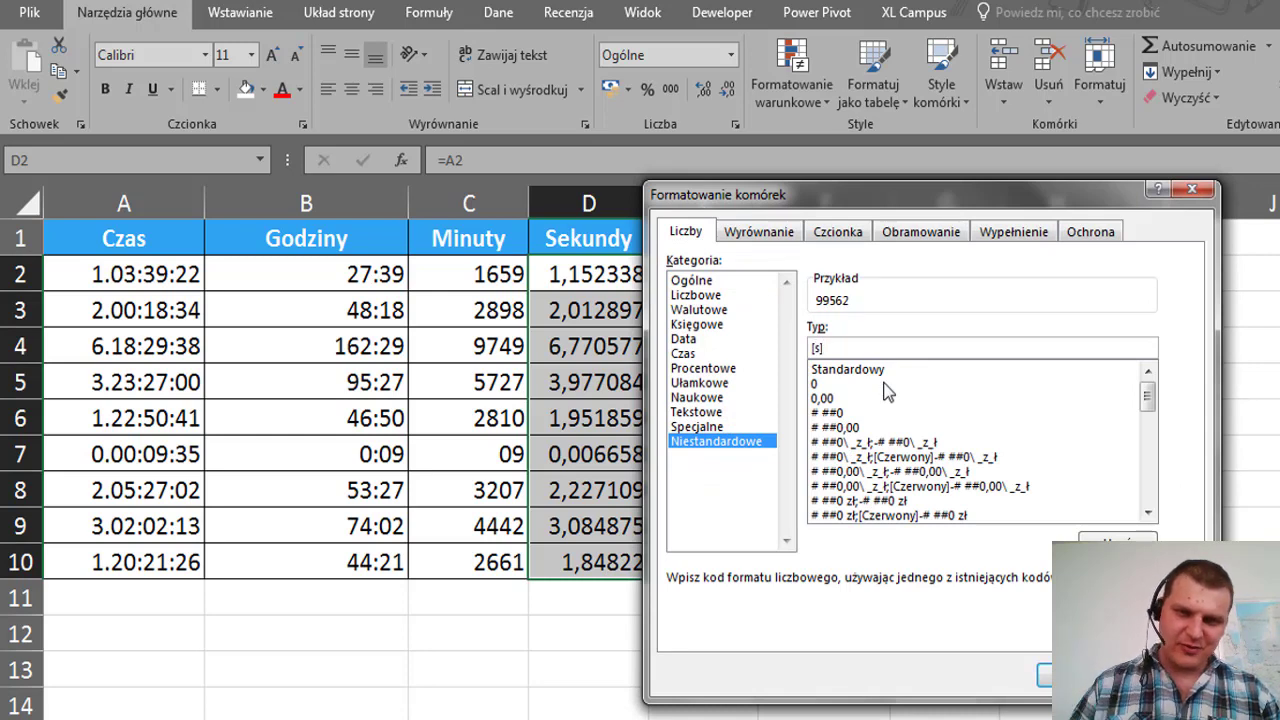
left_click(1044, 674)
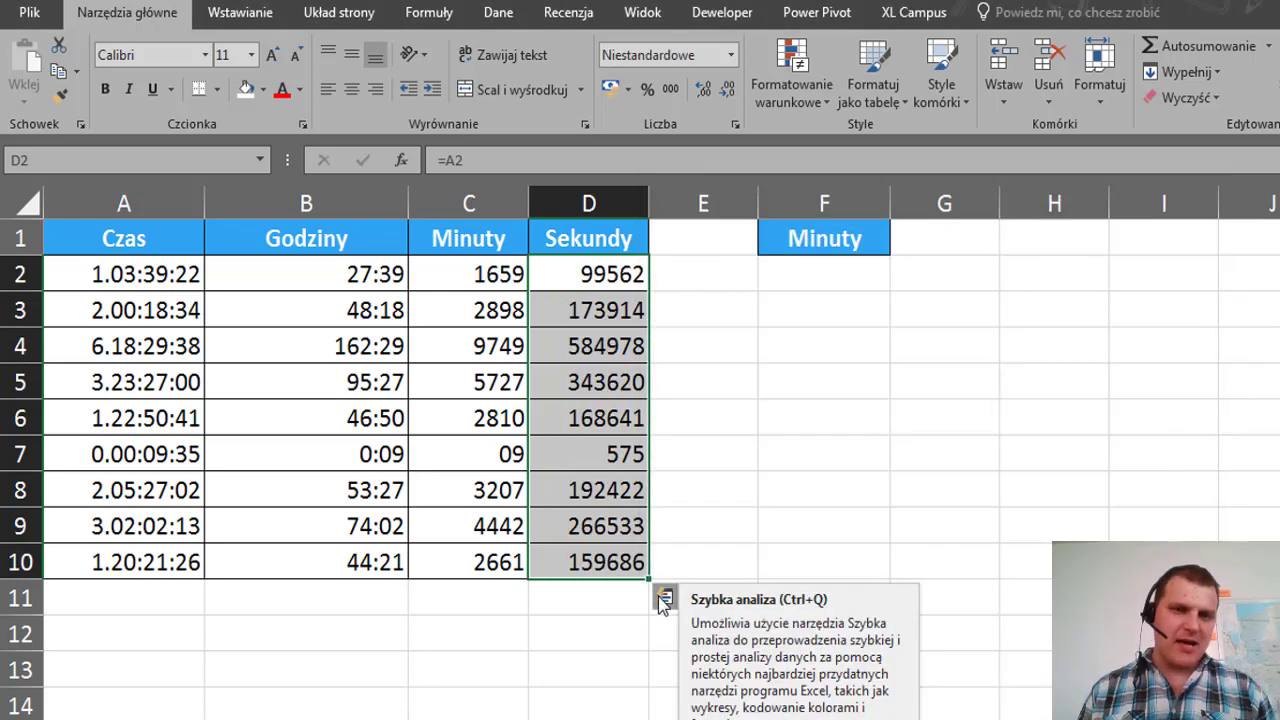
left_click(571, 264)
left_click_drag(342, 282, 605, 562)
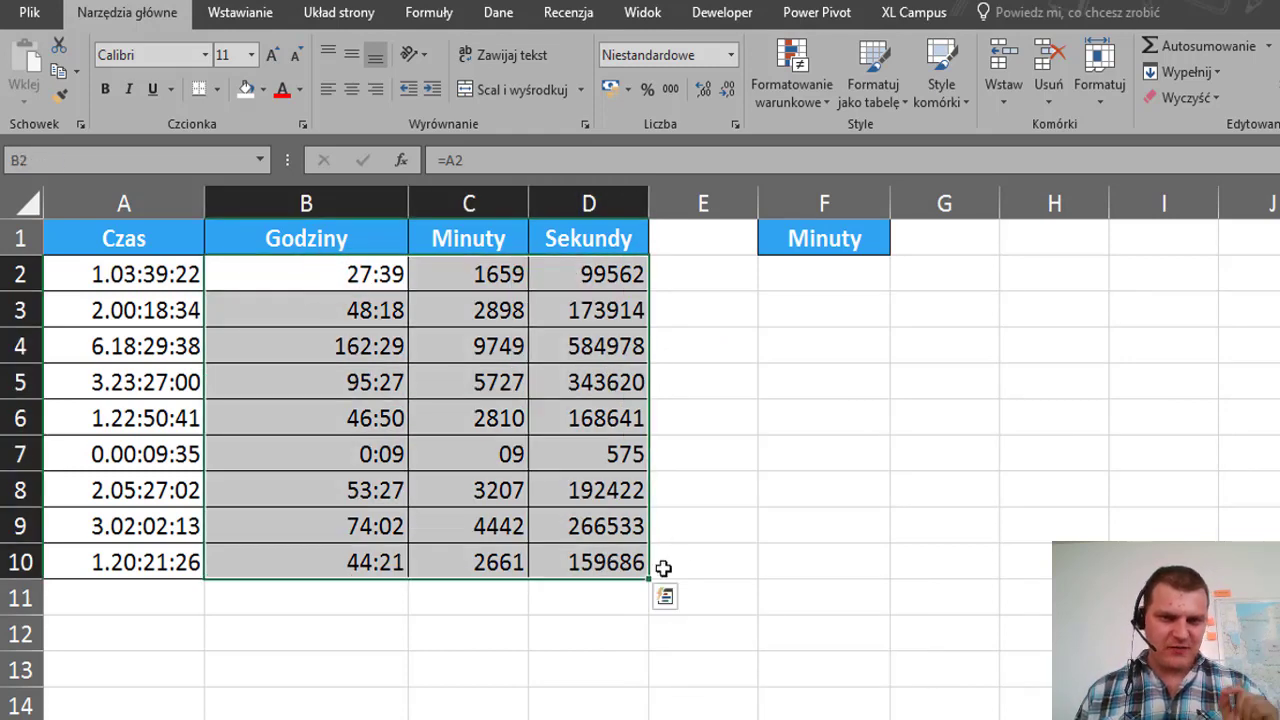
left_click(730, 55)
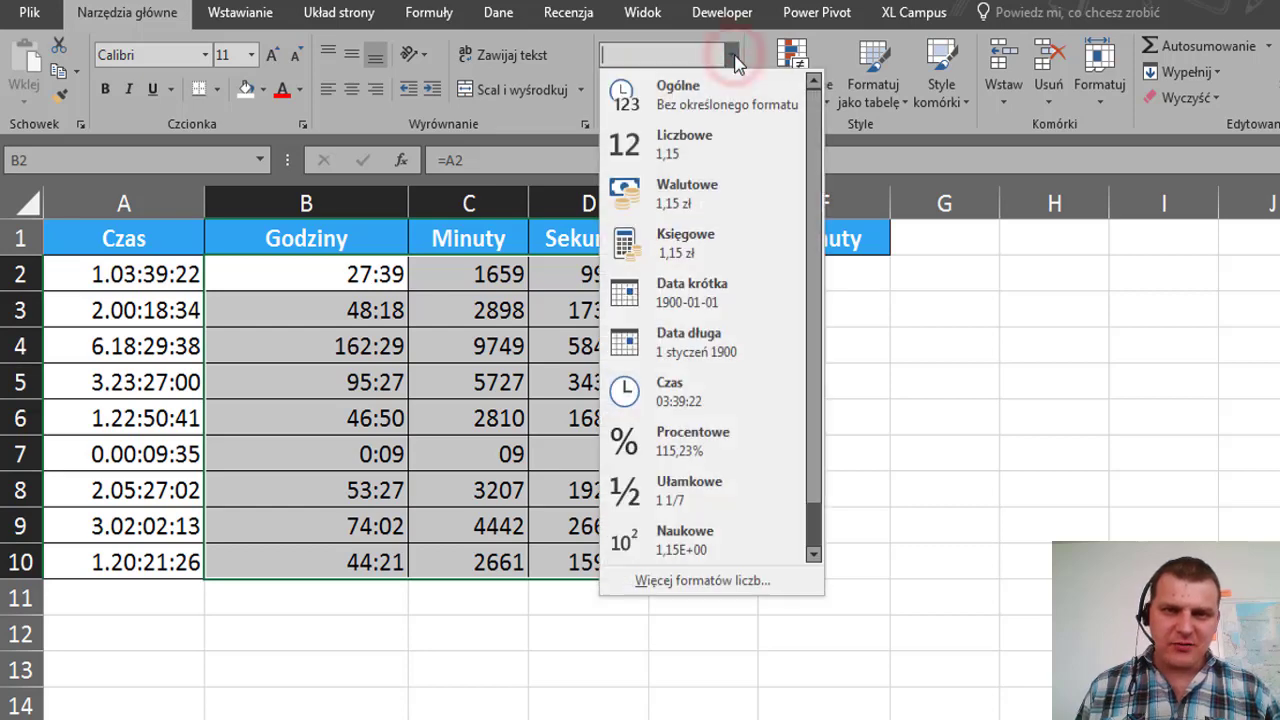
left_click(701, 88)
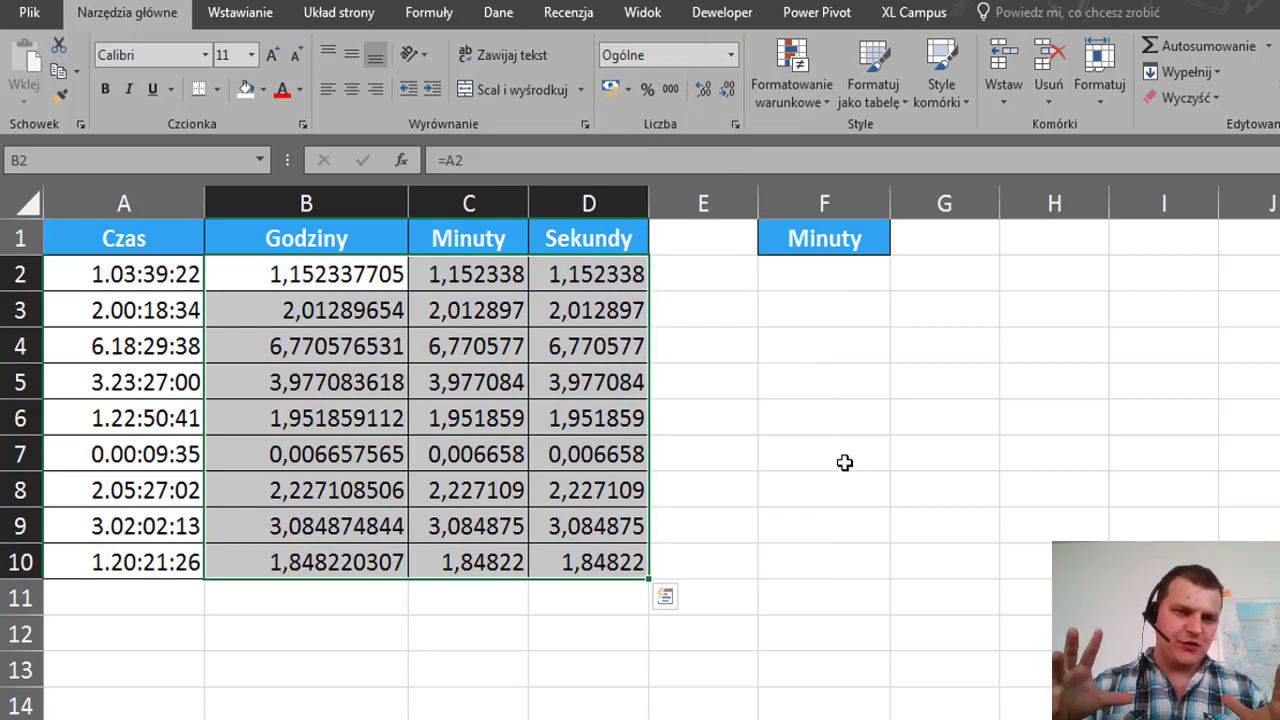
key("ctrl+z")
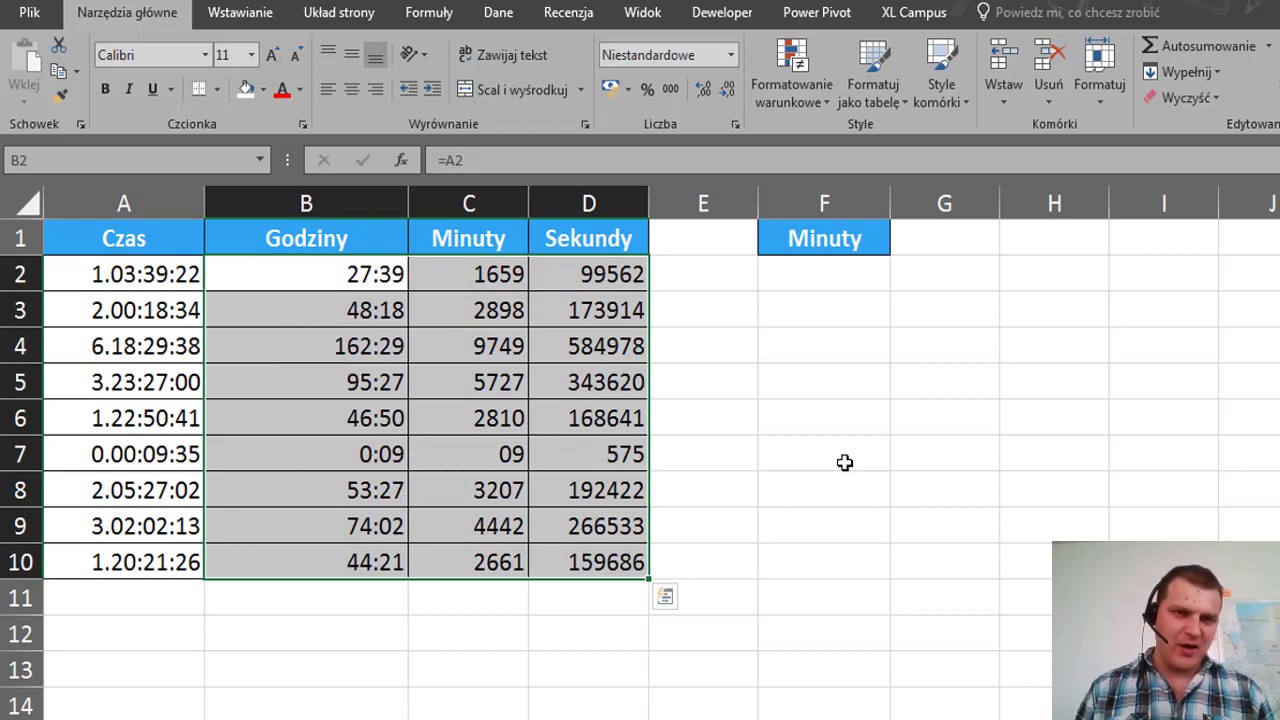
left_click(586, 272)
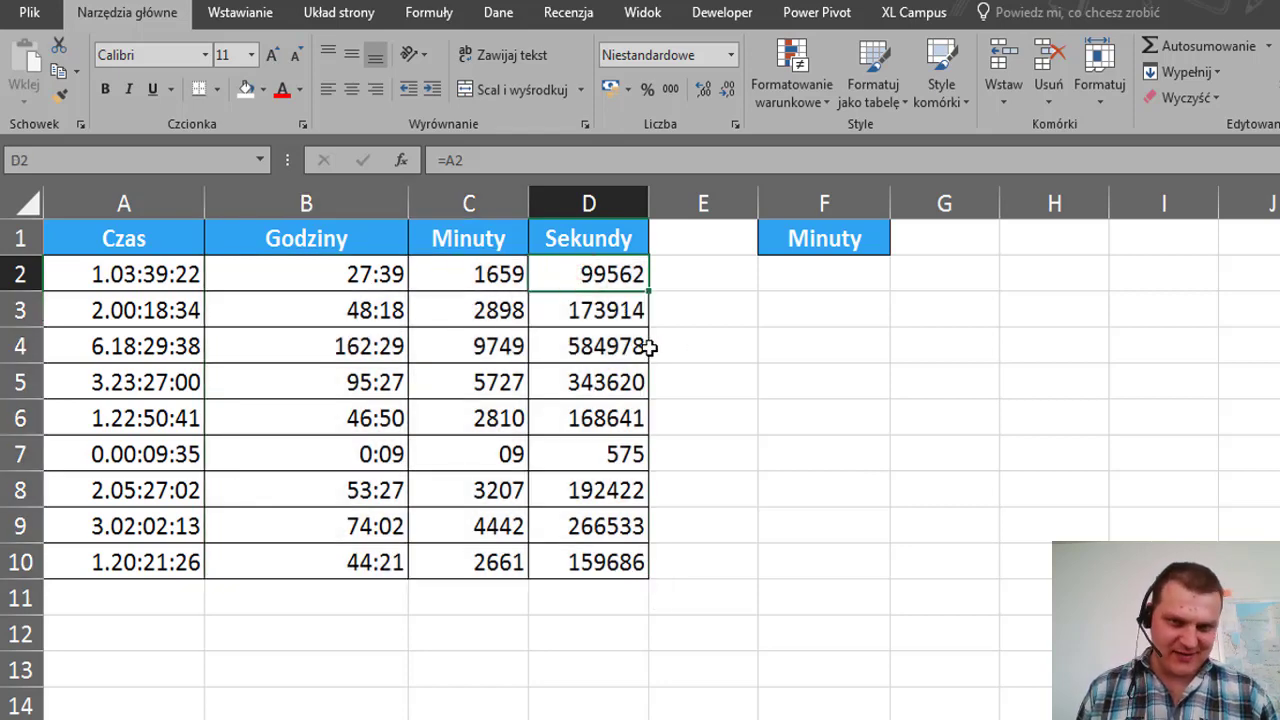
left_click(730, 278)
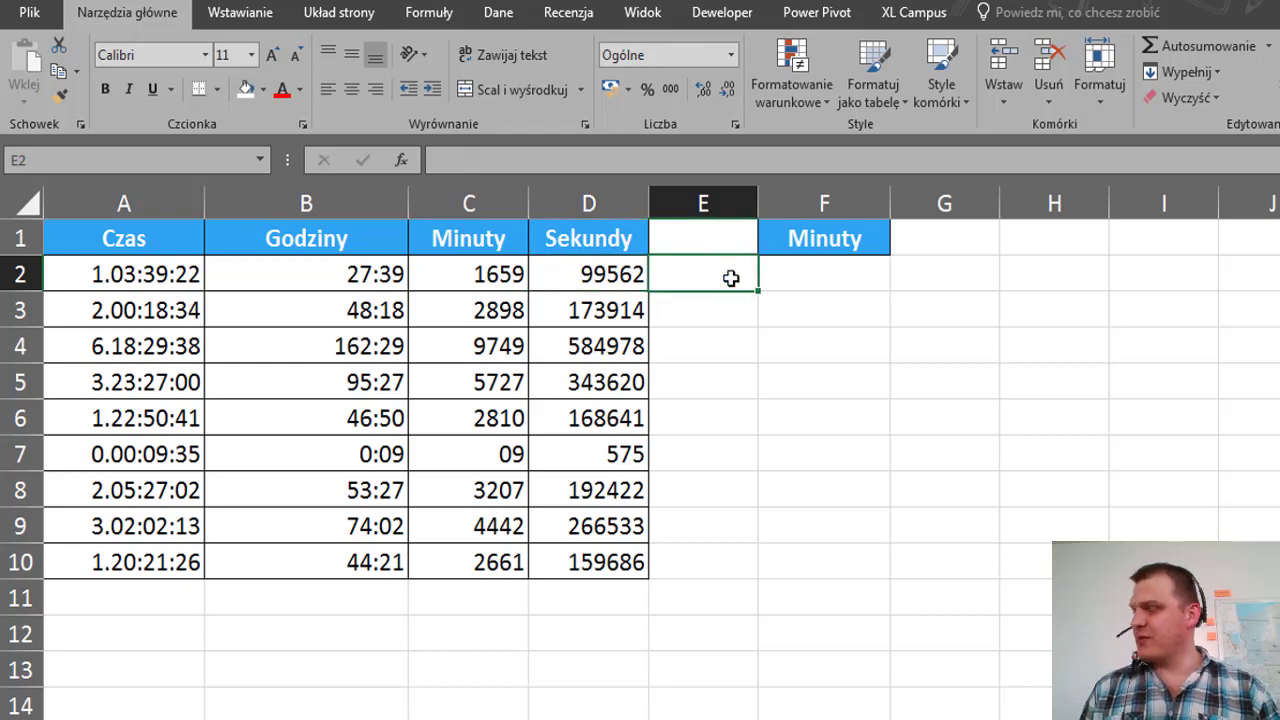
type("=100")
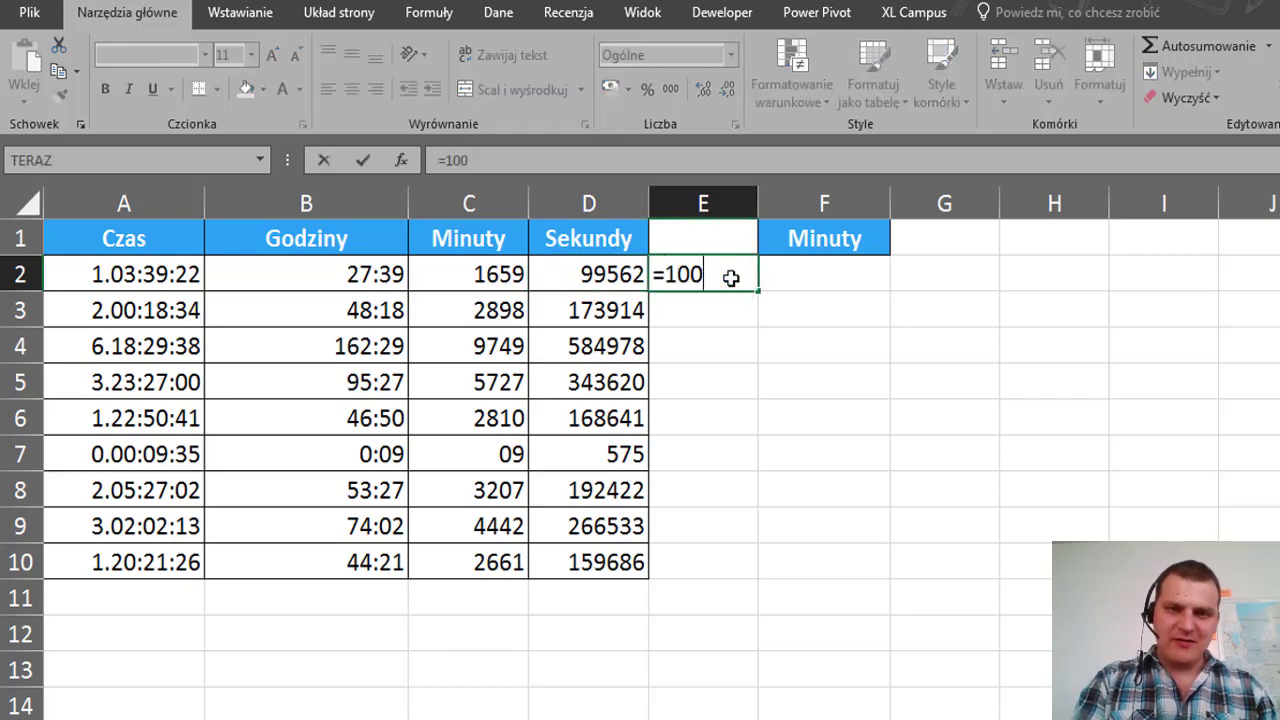
type("0*")
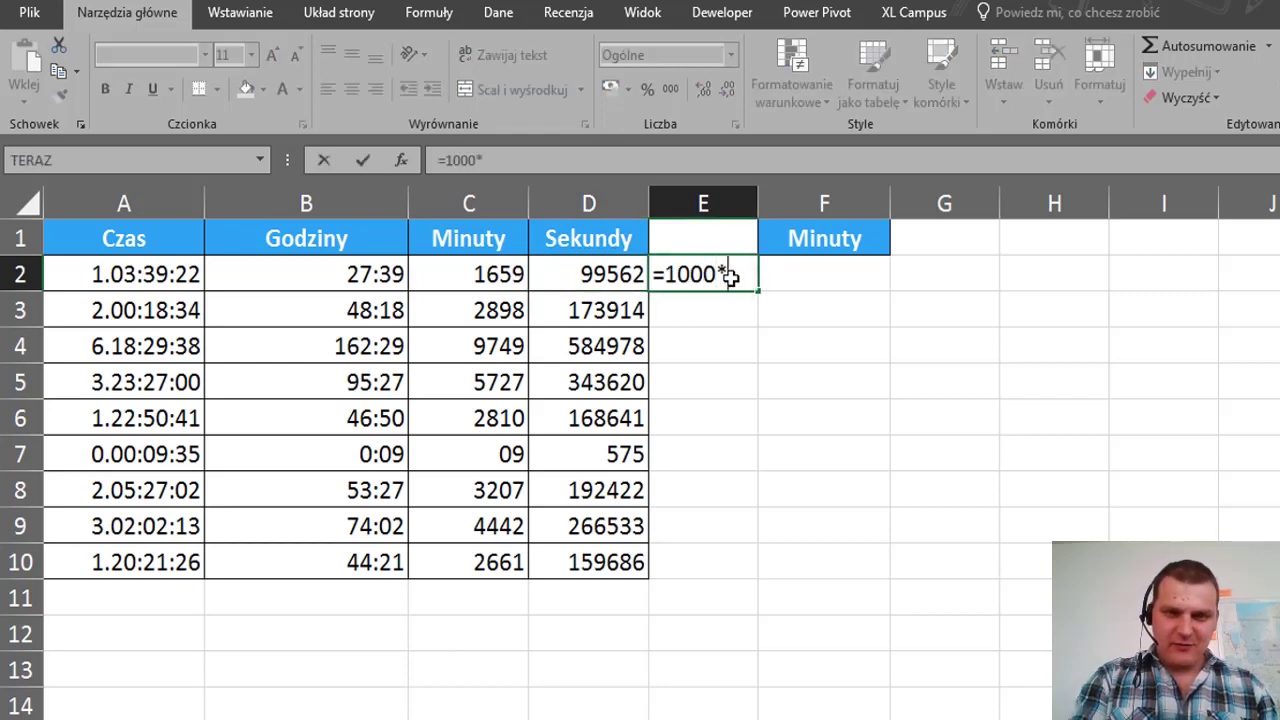
key("Left")
key("Return")
left_click(722, 275)
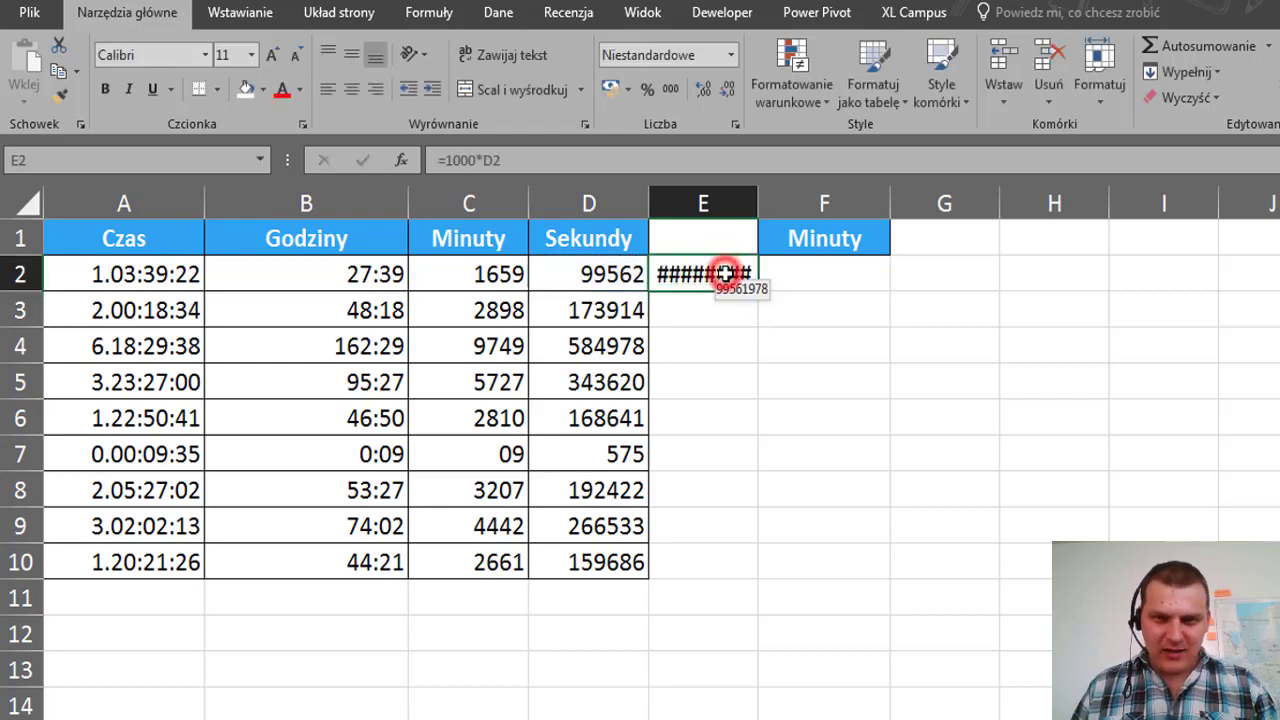
left_click(731, 55)
left_click(692, 86)
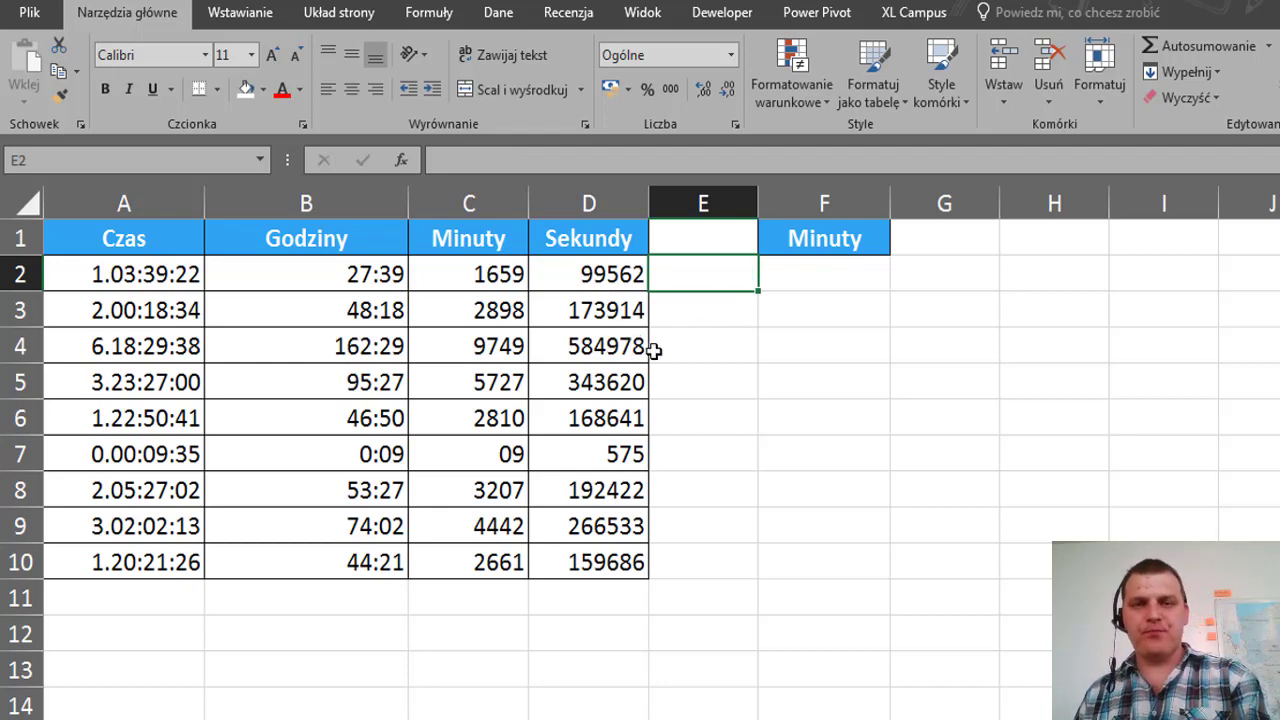
key("Delete")
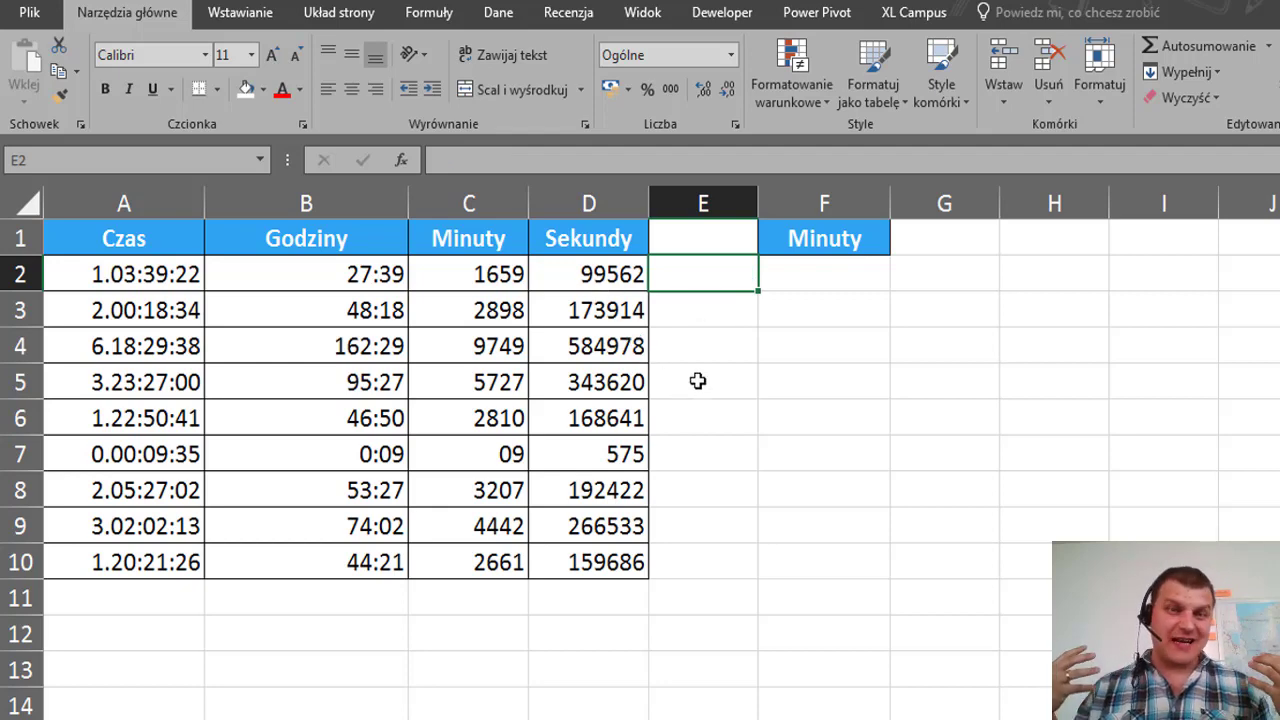
left_click(811, 273)
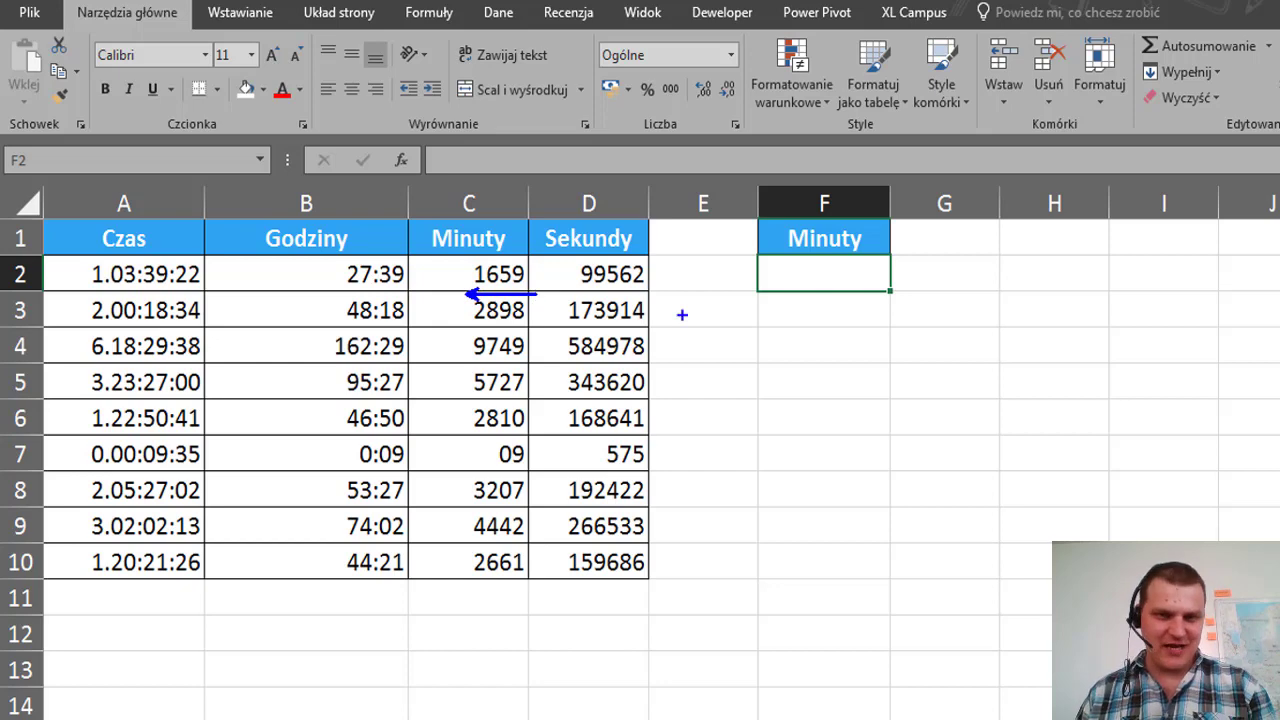
Enter =A2*24*60 in F2 and set it to Ogólne format, showing 1659,3663
type("=")
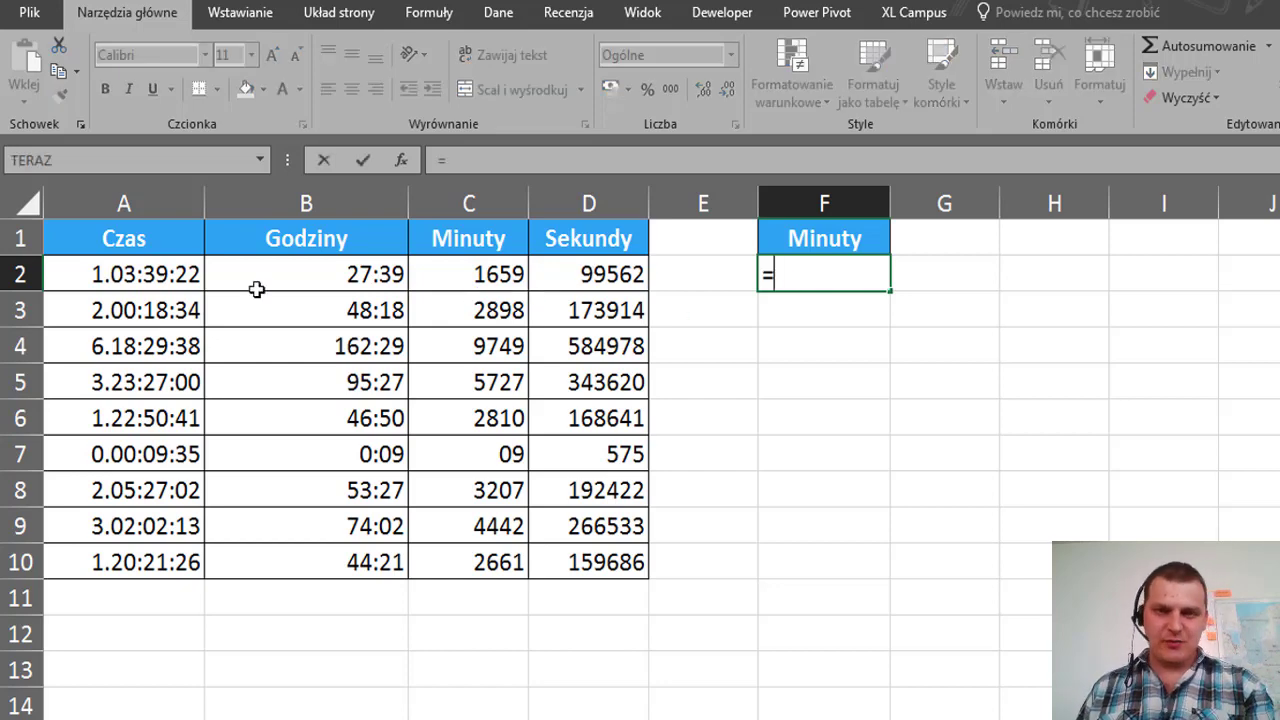
left_click(138, 277)
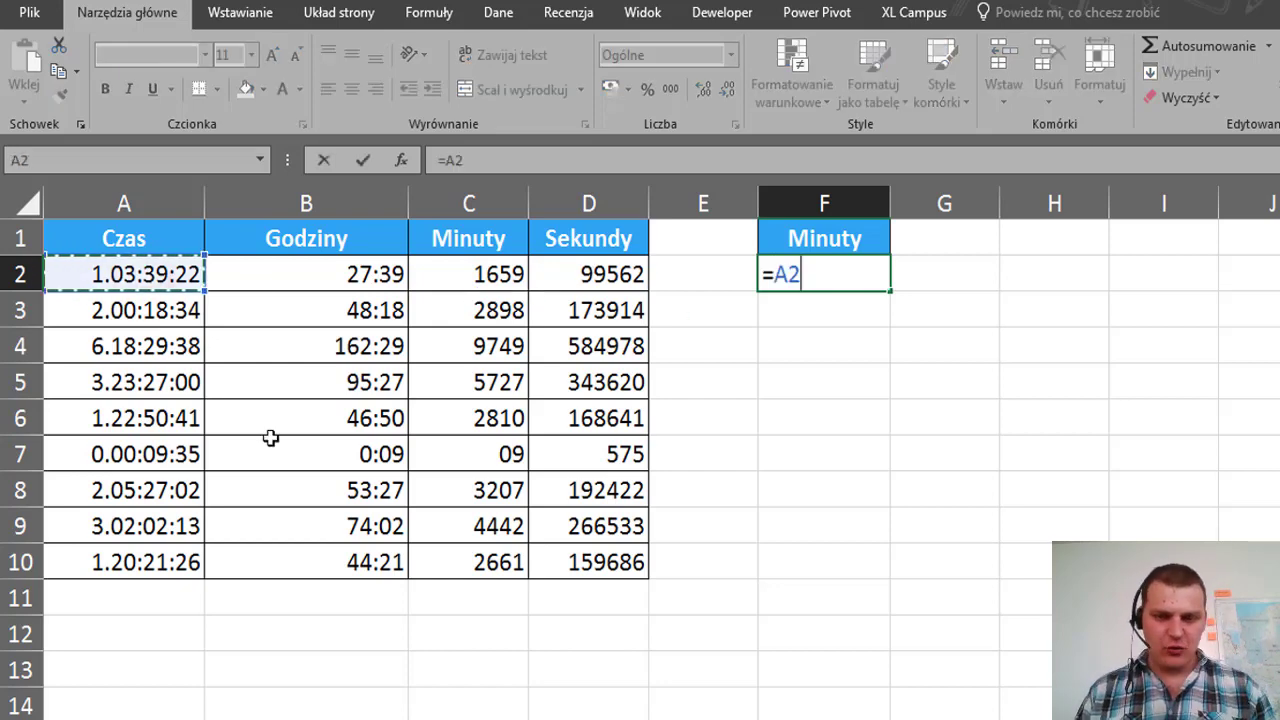
type("*24")
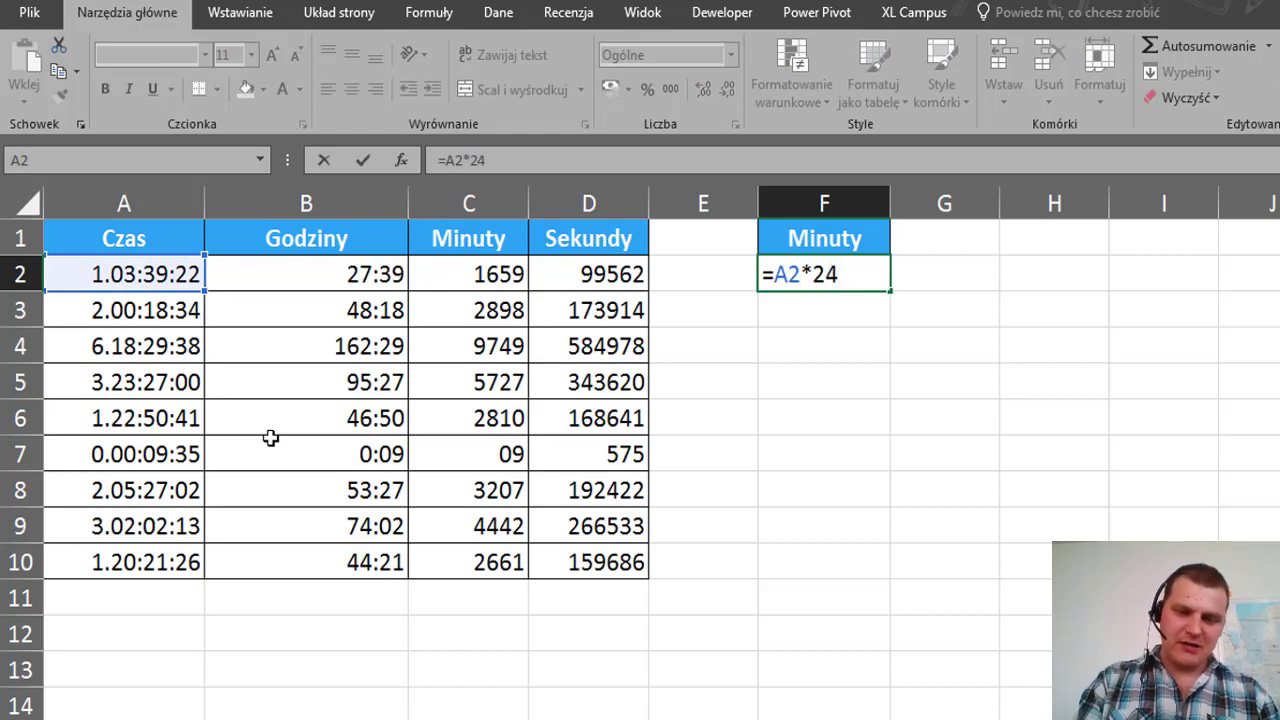
type("*60")
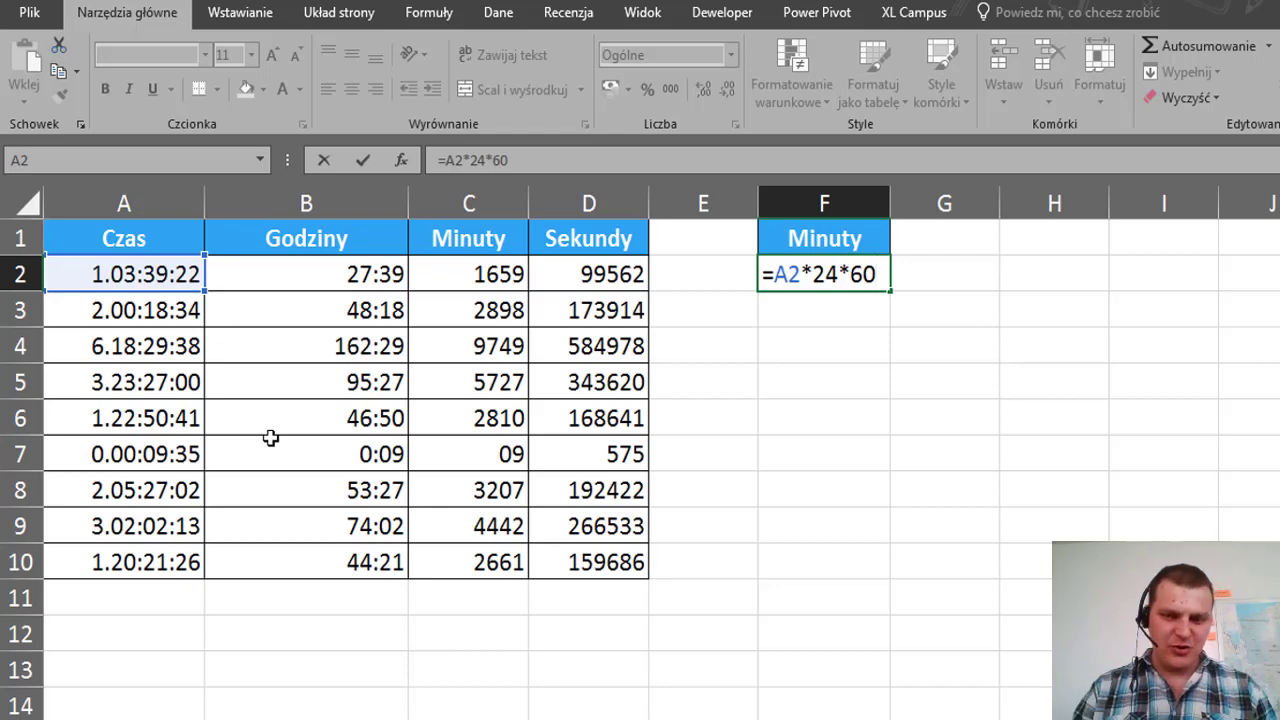
key("BackSpace")
key("BackSpace")
key("BackSpace")
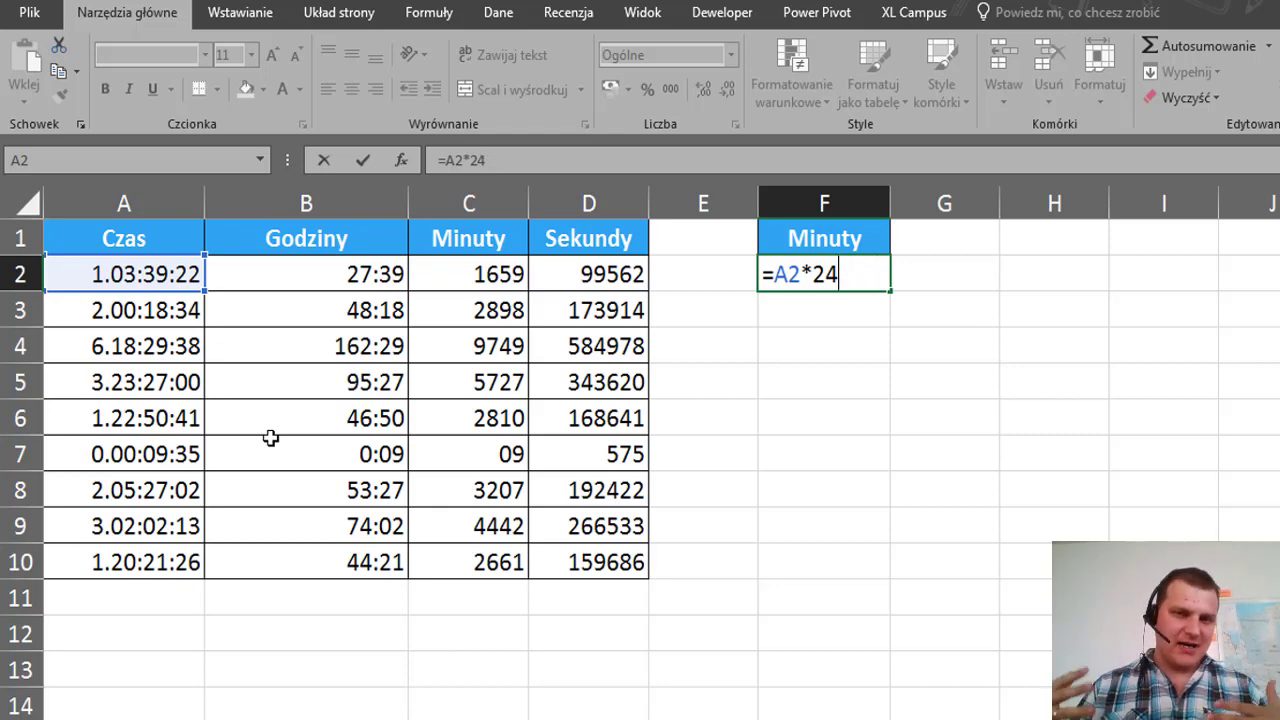
type("*")
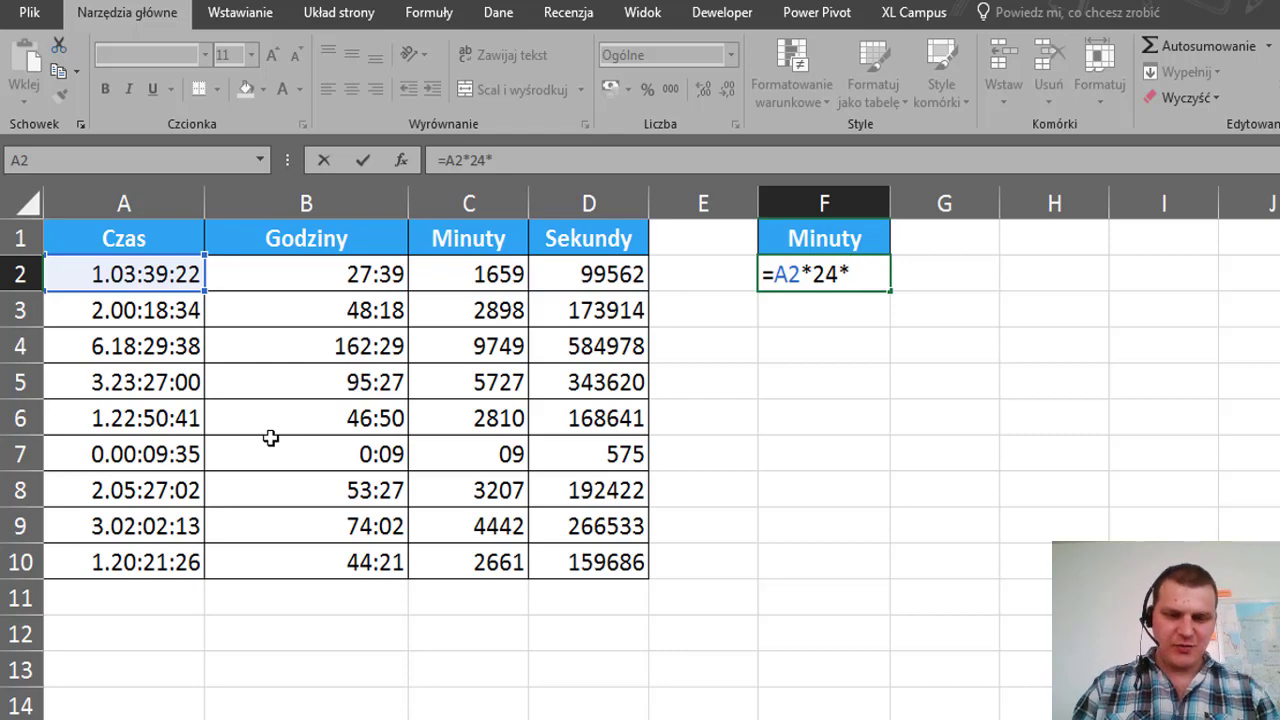
type("60")
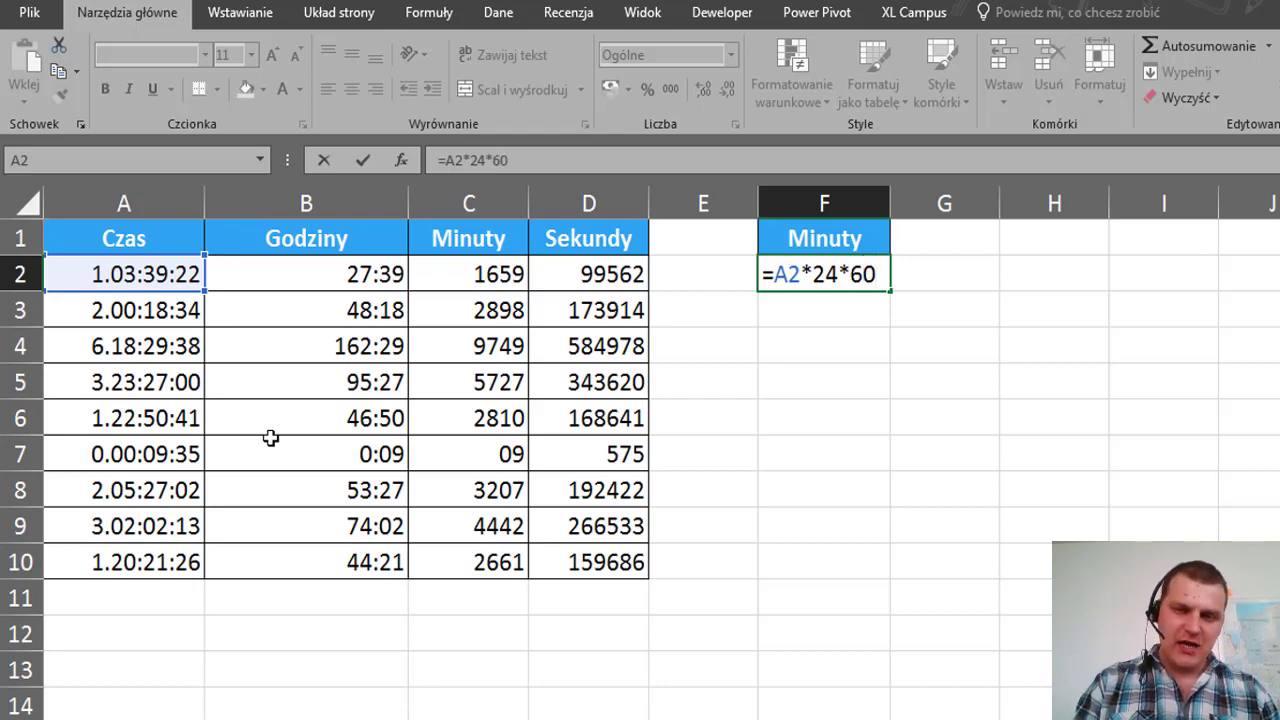
type("*")
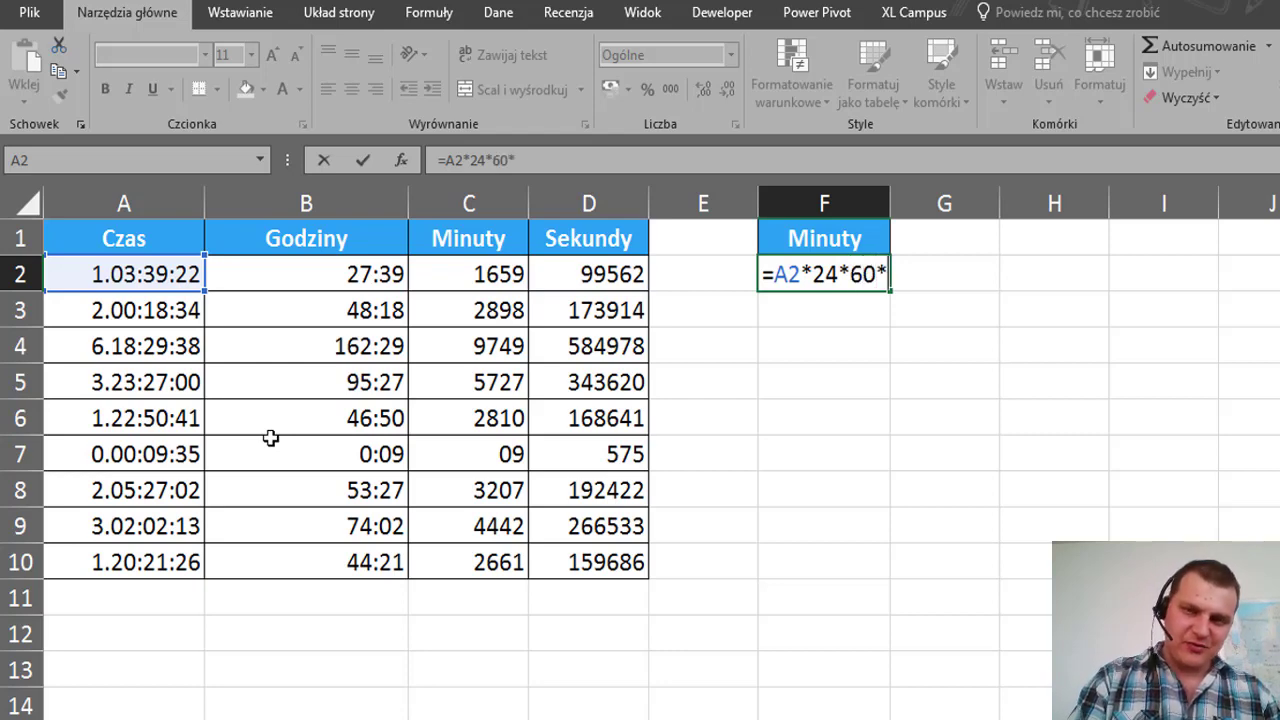
type("60")
key("BackSpace")
key("BackSpace")
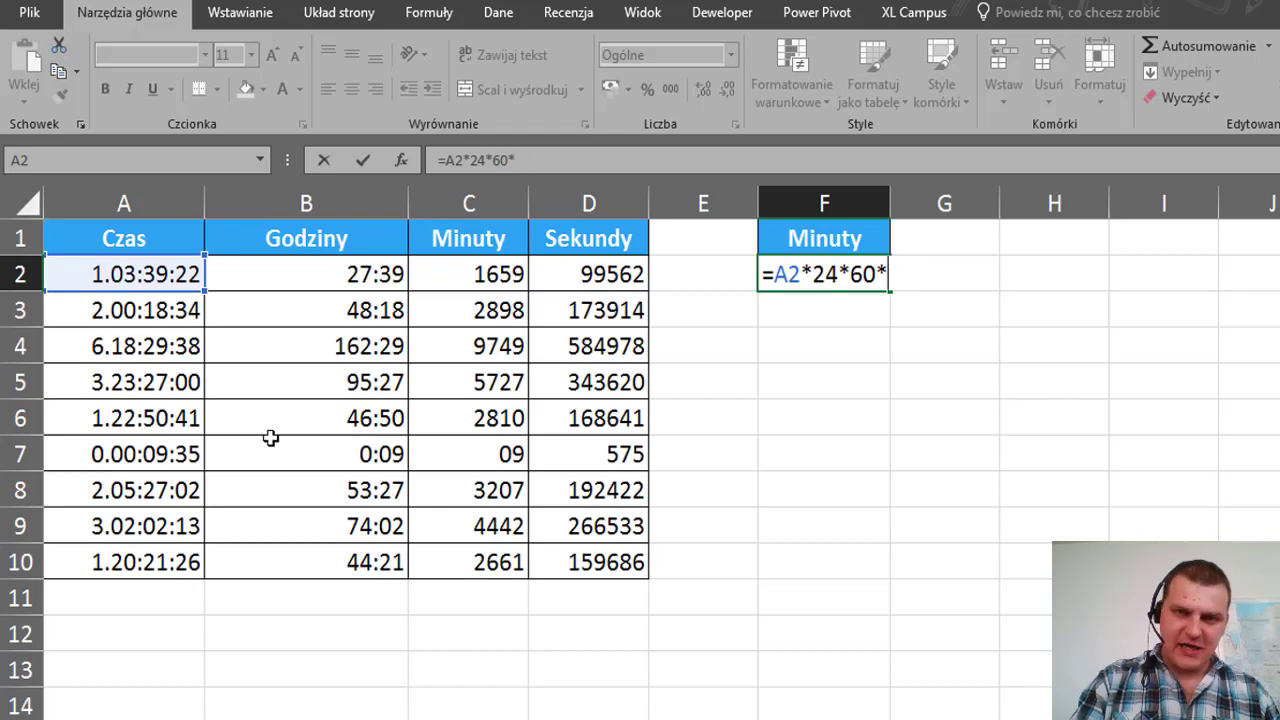
key("BackSpace")
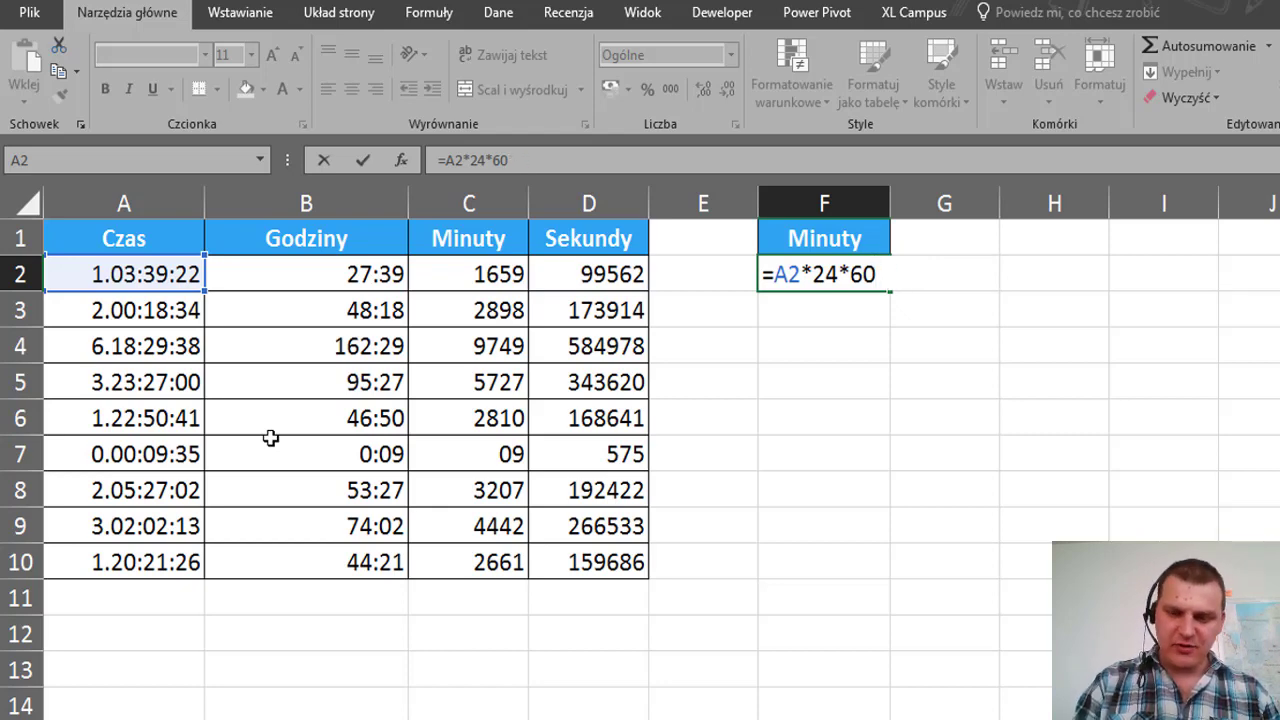
key("ctrl+Return")
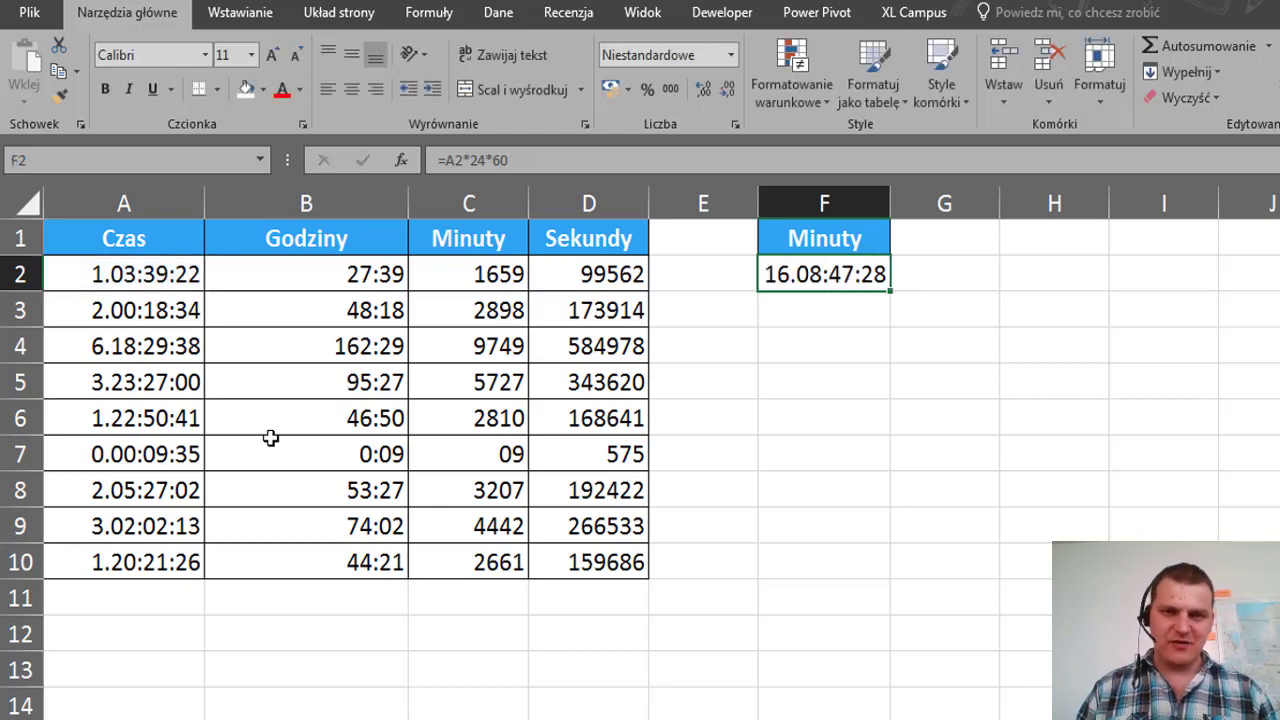
left_click(731, 55)
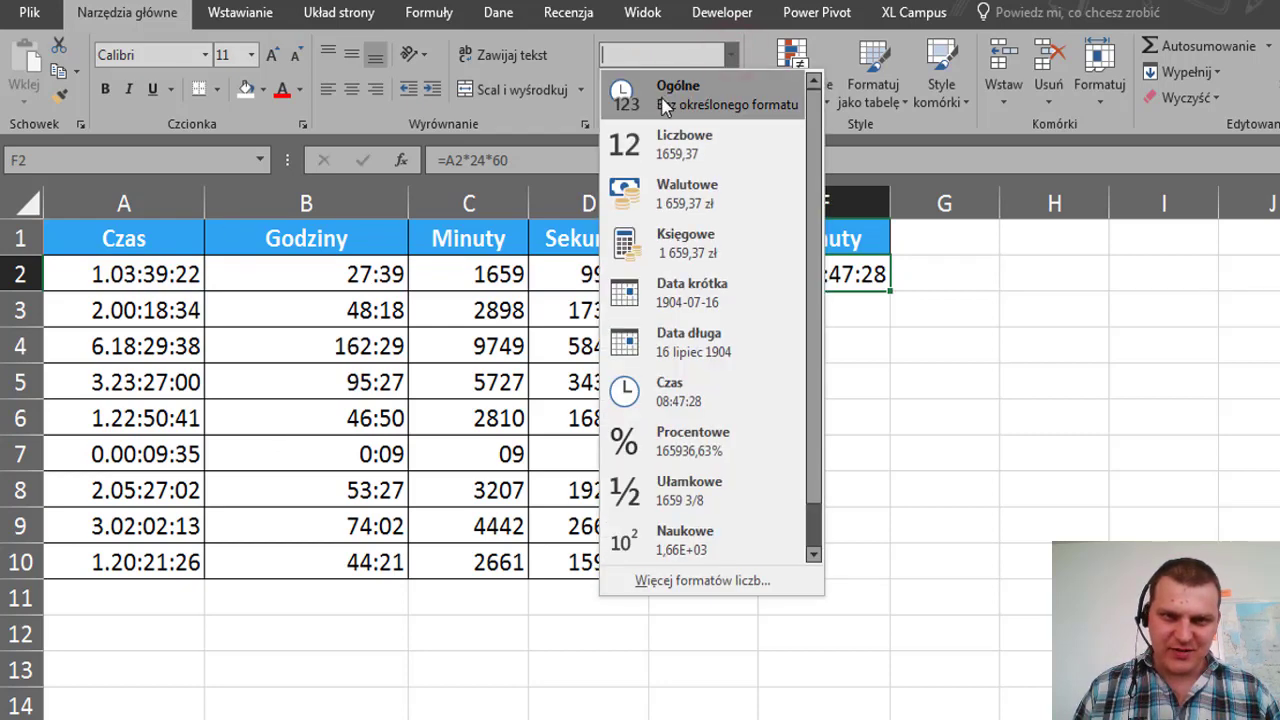
left_click(664, 106)
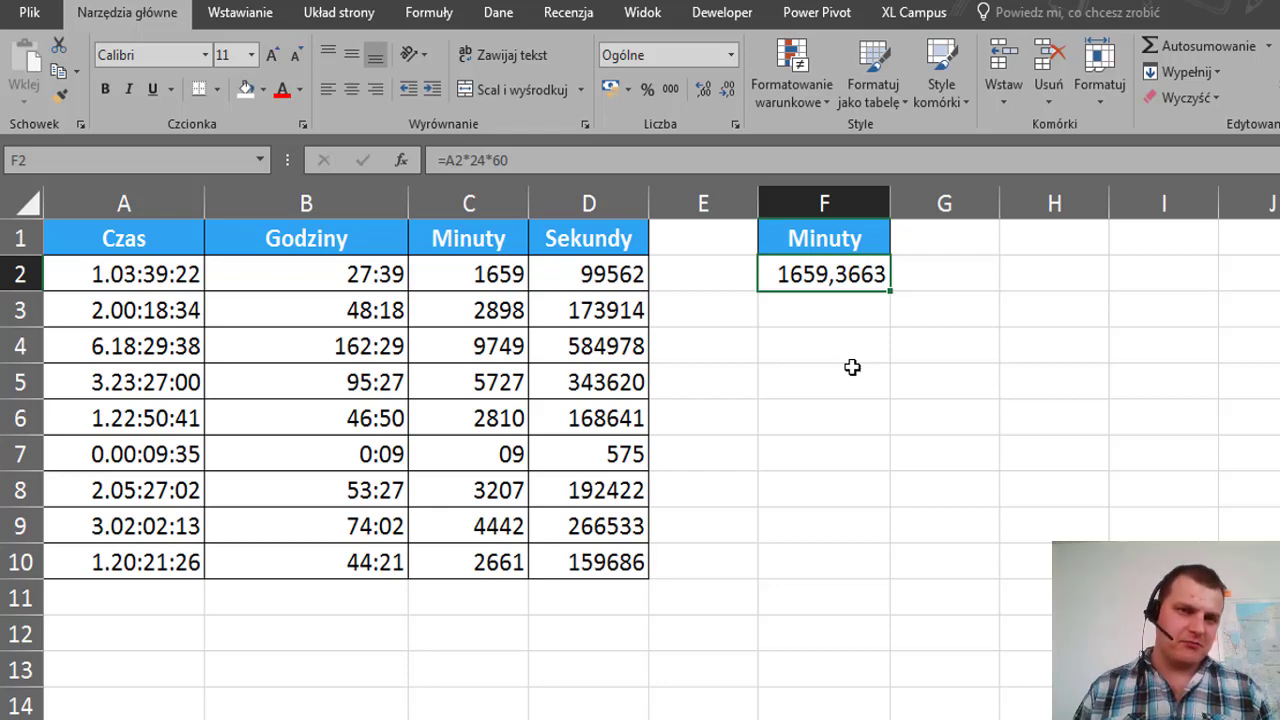
Change F2 to =ZAOKR(A2*24*60;0) and fill it down through F10
key("F2")
left_click(776, 274)
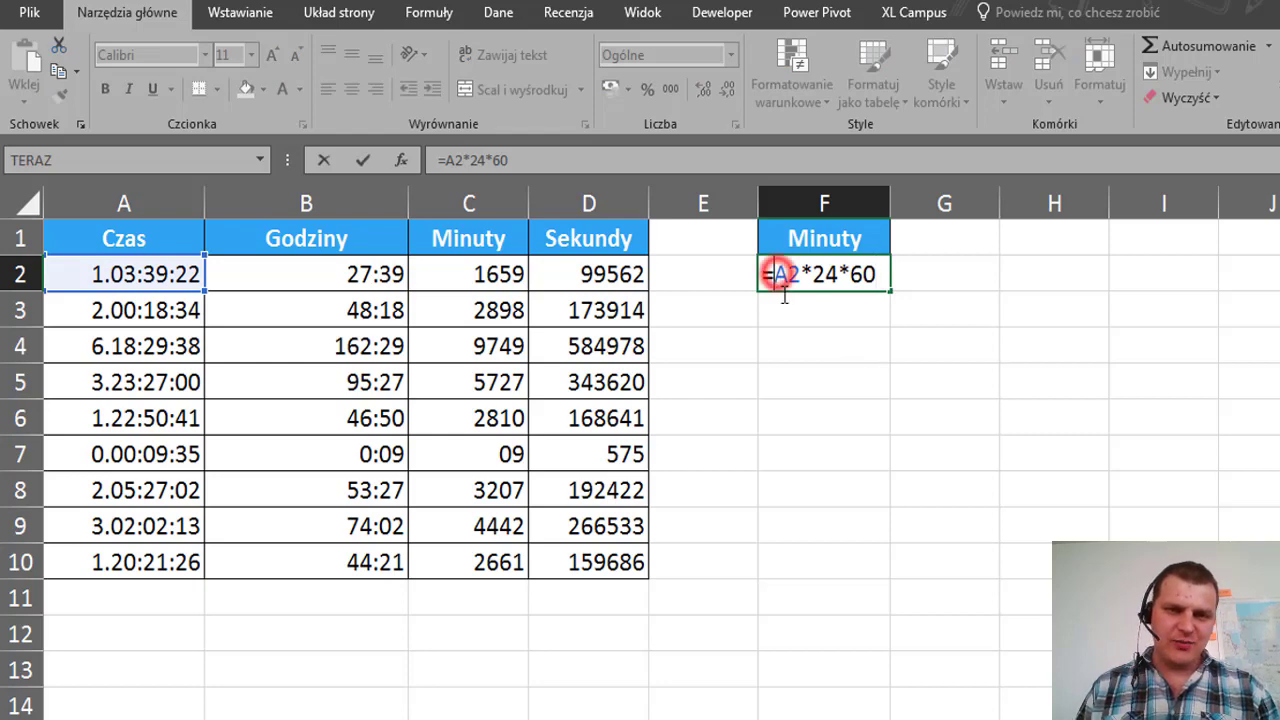
type("za")
key("Tab")
key("End")
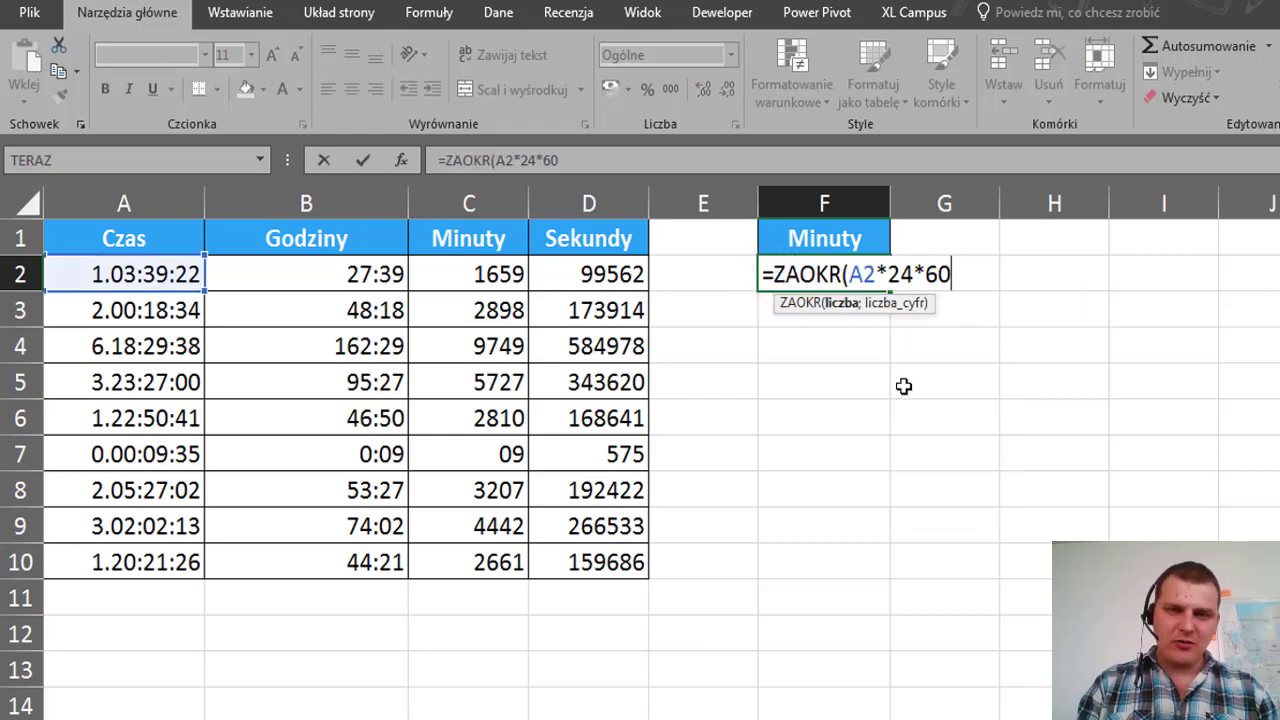
type(";0")
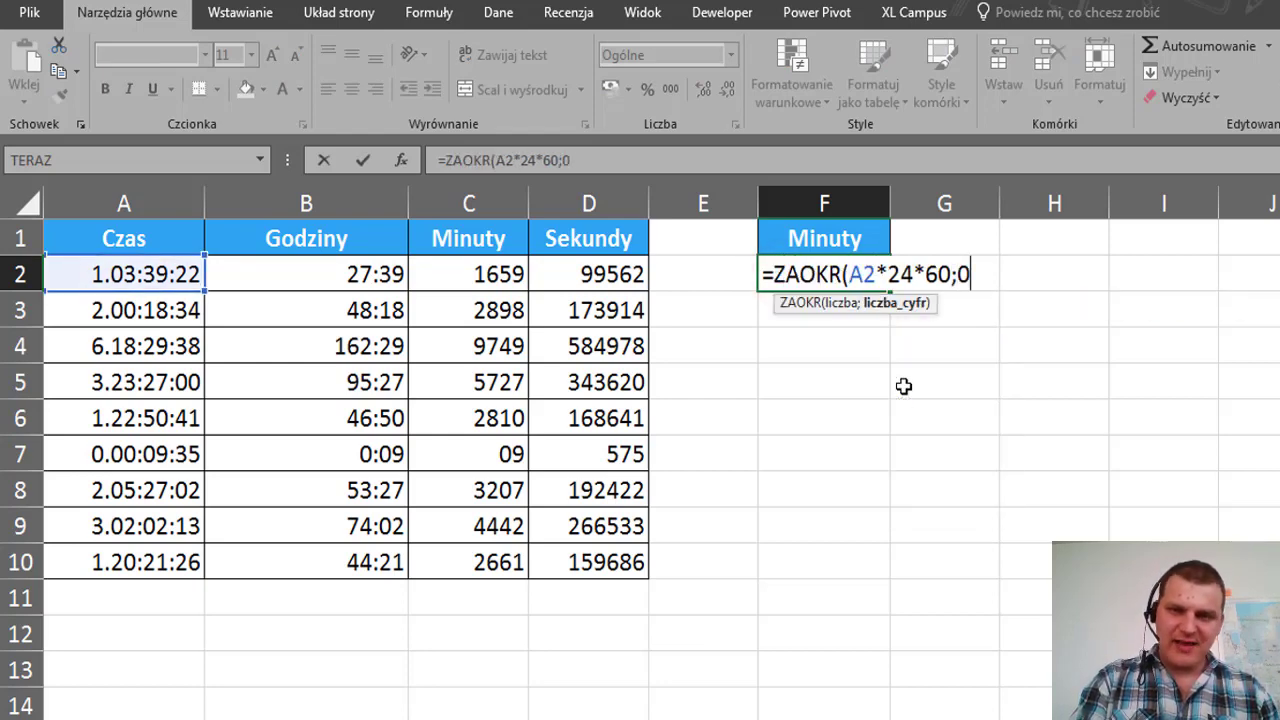
type(")")
key("ctrl+Return")
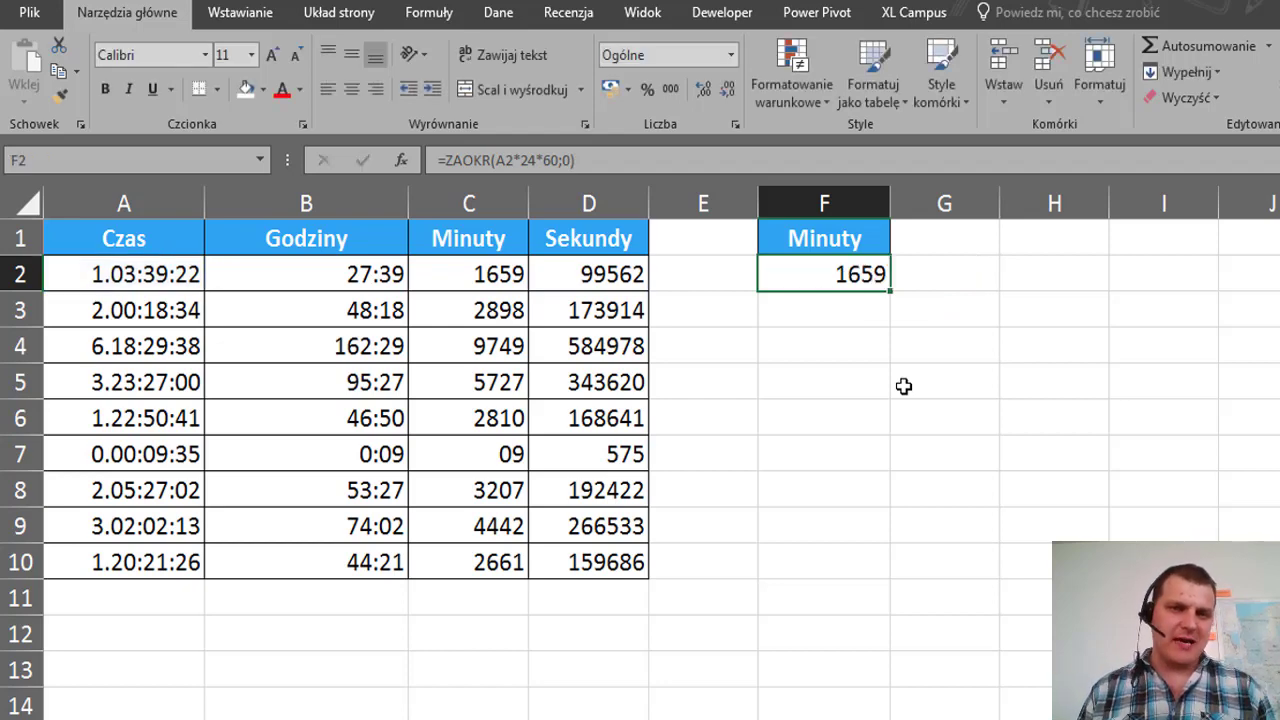
left_click_drag(890, 290, 893, 580)
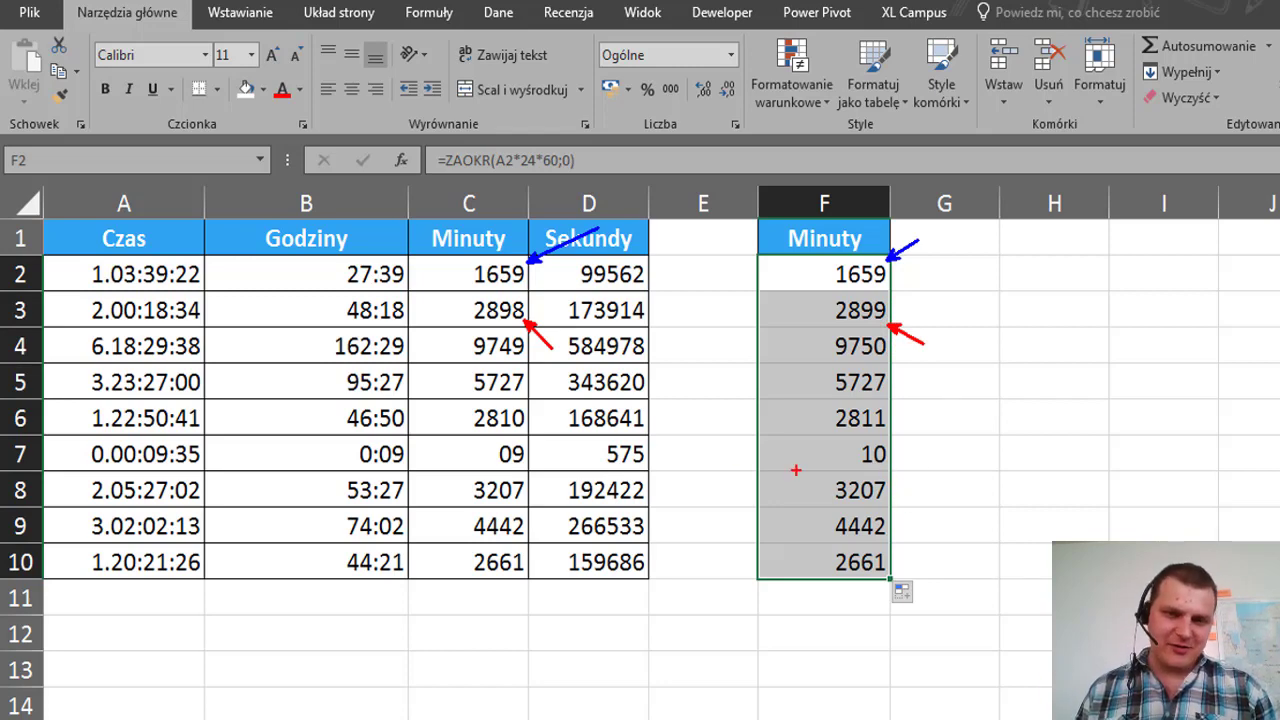
left_click_drag(528, 459, 538, 474)
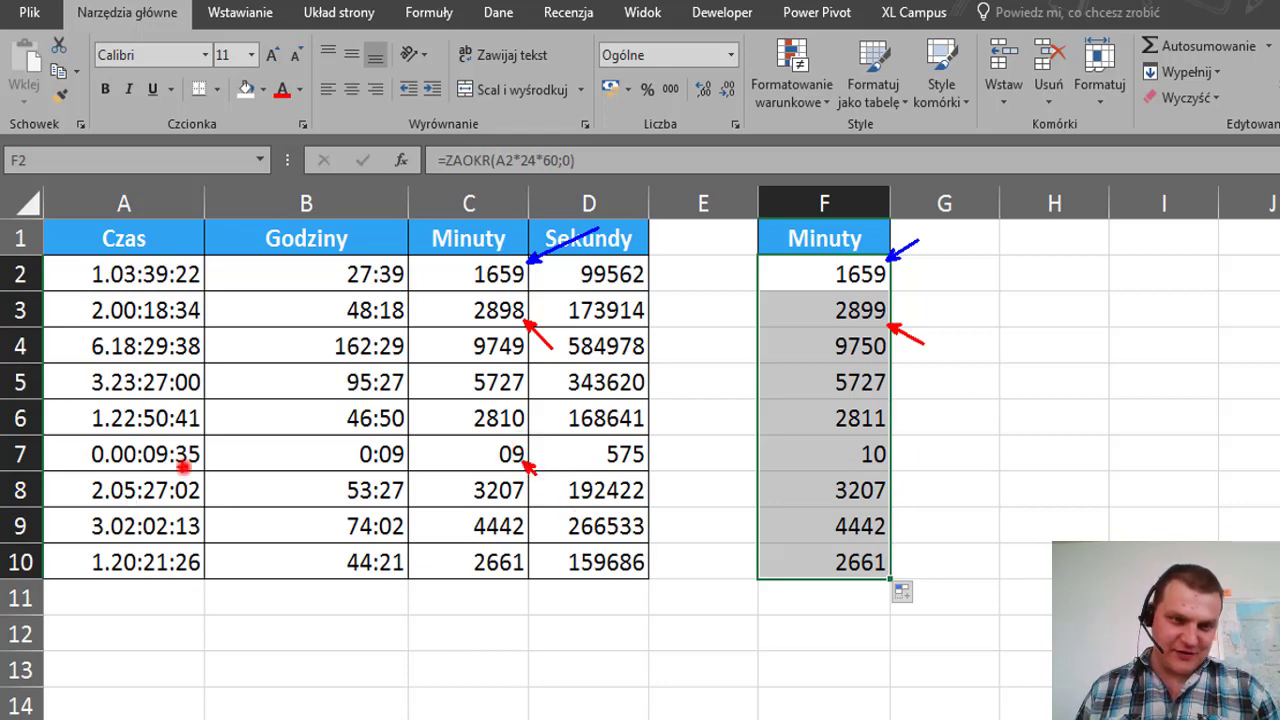
left_click_drag(184, 468, 230, 482)
left_click_drag(895, 450, 936, 428)
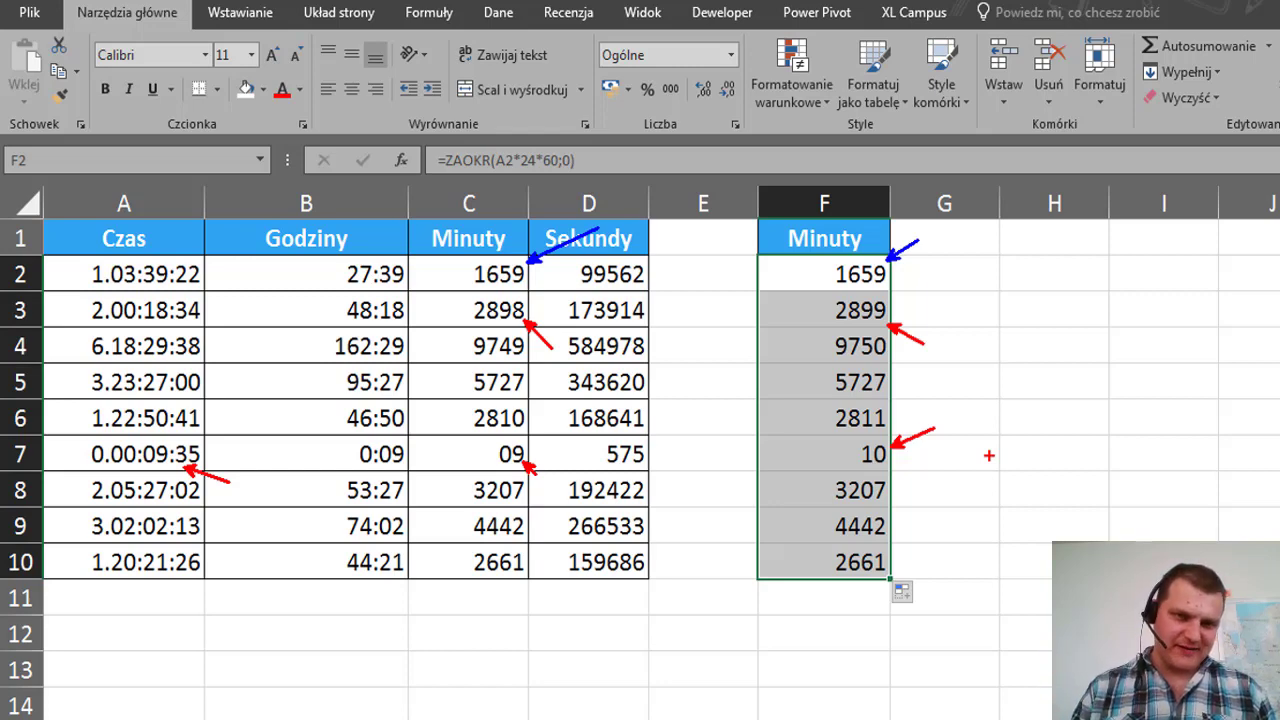
key("Escape")
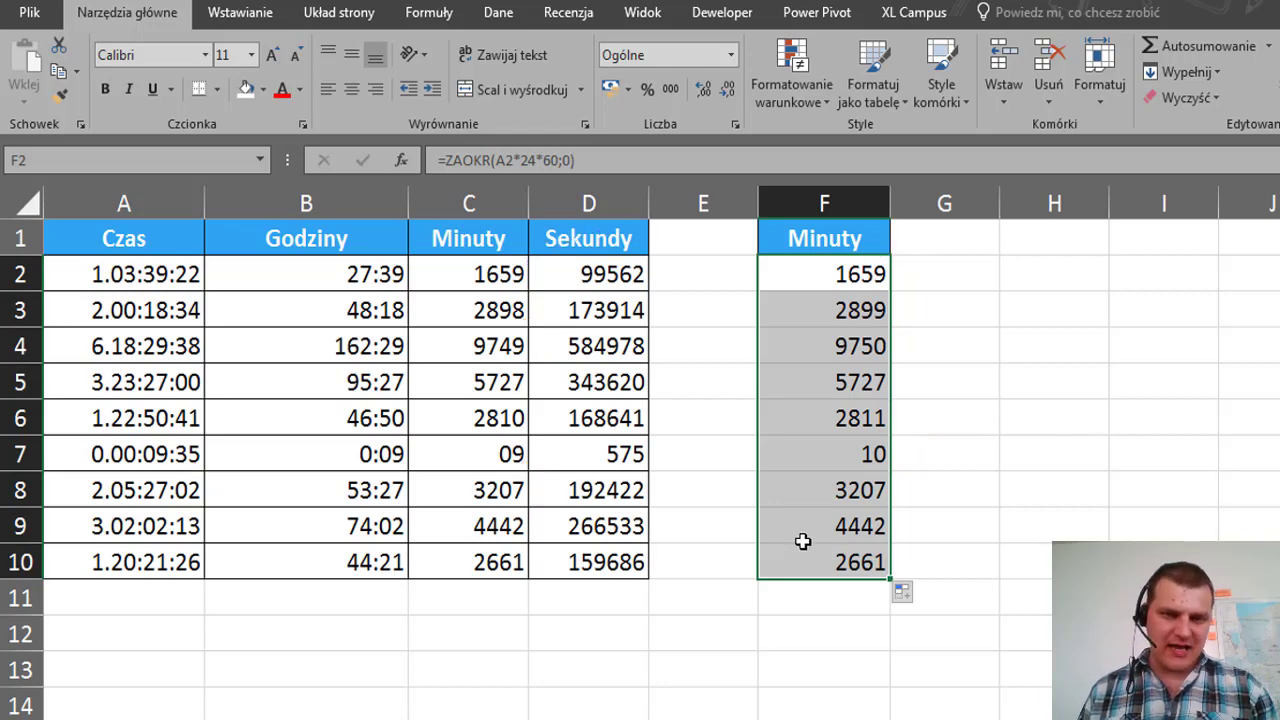